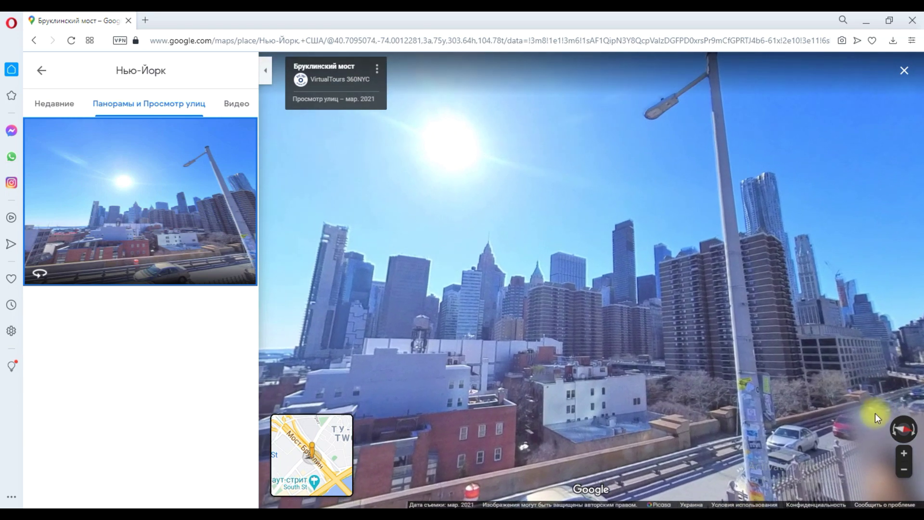
Capture the Brooklyn Bridge skyline panorama, switch to Photoshop and paste it into a new 1600 × 900 pixel RGB document
mouse_move(770, 400)
left_mouse_down()
mouse_move(834, 351)
mouse_move(809, 371)
mouse_move(794, 364)
mouse_move(777, 398)
mouse_move(798, 414)
mouse_move(803, 404)
mouse_move(785, 410)
left_mouse_up()
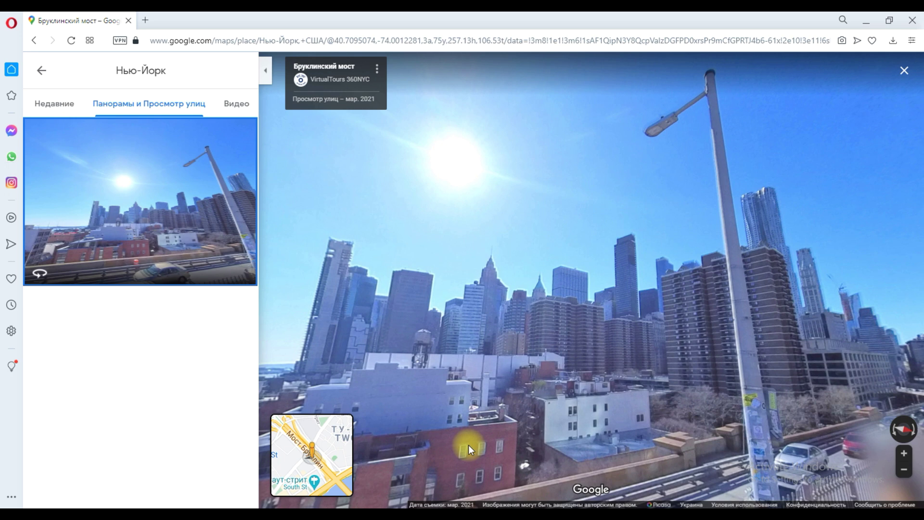
key("Print")
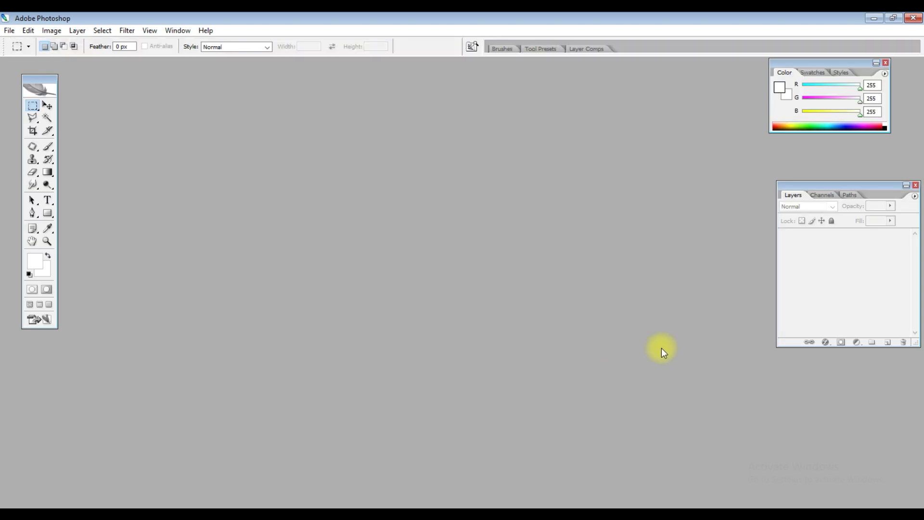
key("ctrl+n")
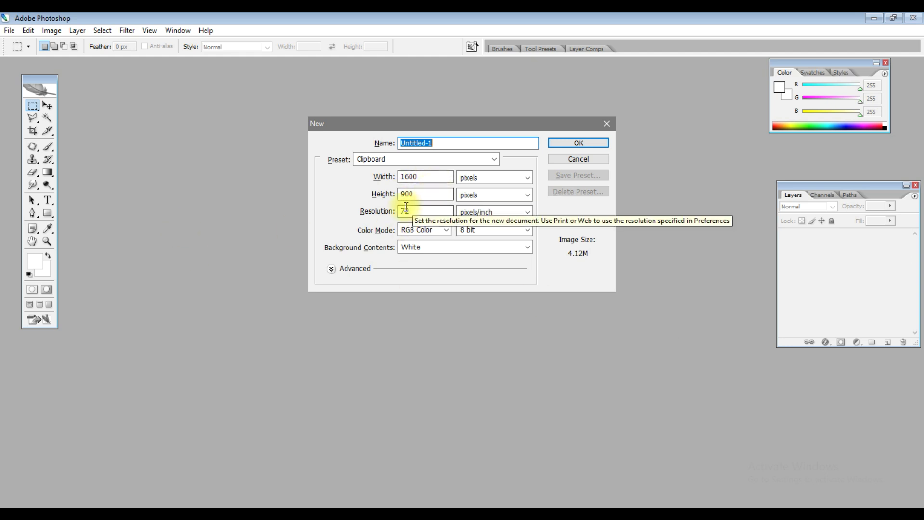
left_click(575, 159)
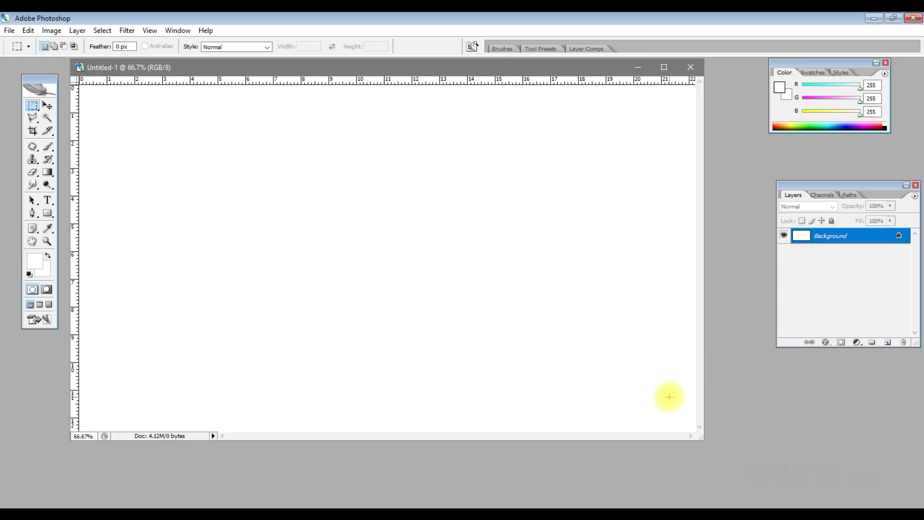
key("ctrl+v")
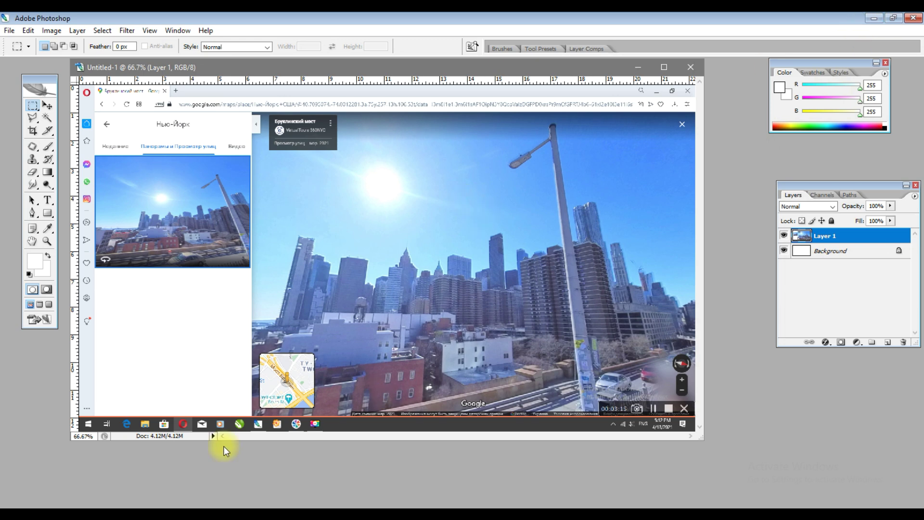
Switch back to Google Maps, leave the panorama and open Street View at the Manhattan end of the Brooklyn Bridge
left_click(157, 507)
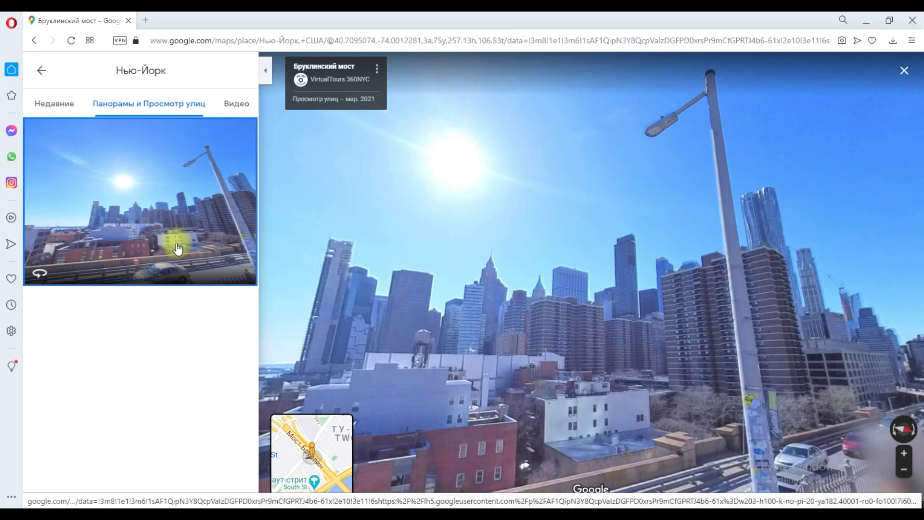
left_click(43, 70)
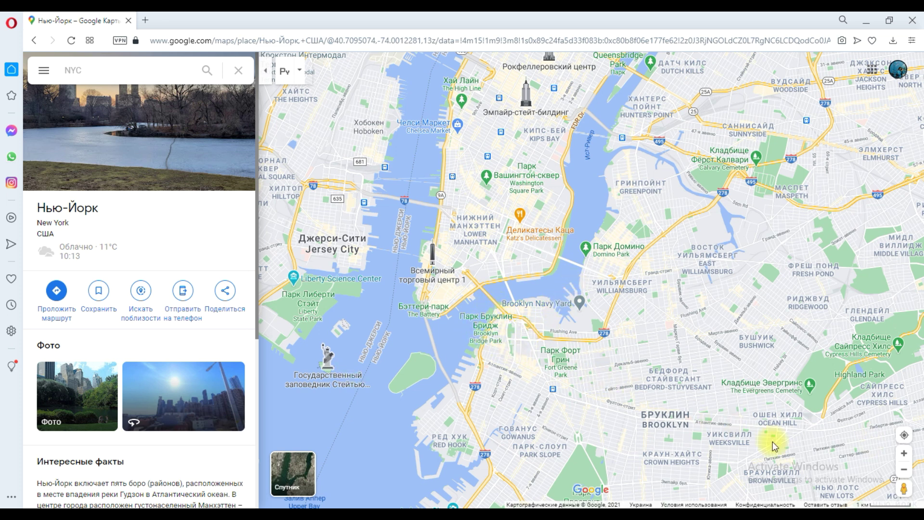
left_click(903, 460)
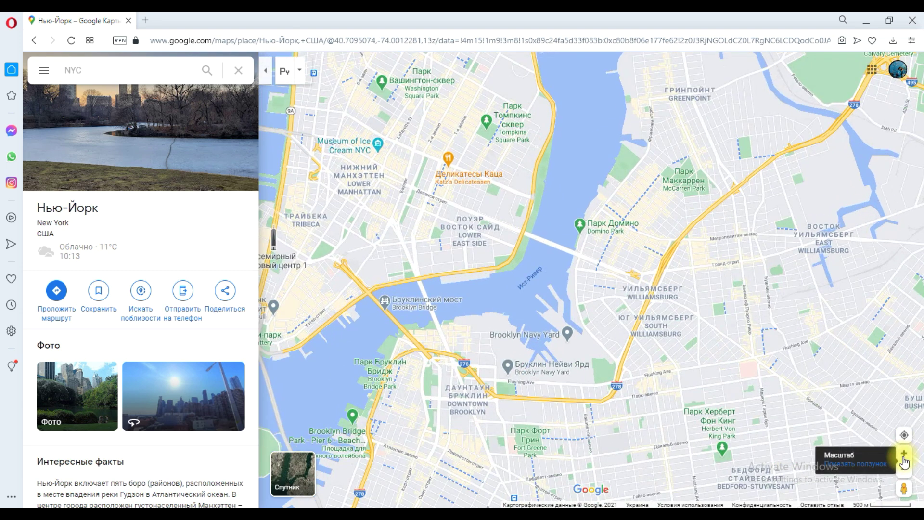
left_click(902, 460)
left_click_drag(364, 354, 620, 239)
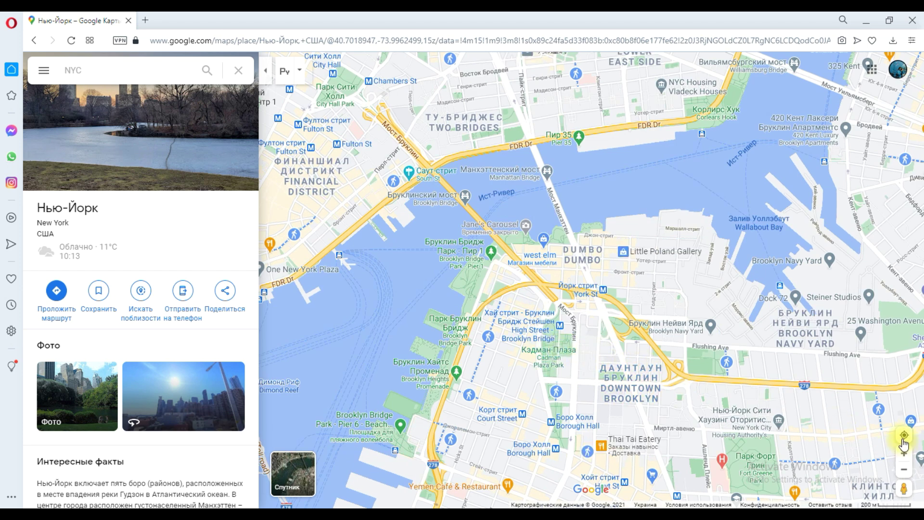
left_click(904, 455)
left_click_drag(585, 351, 715, 406)
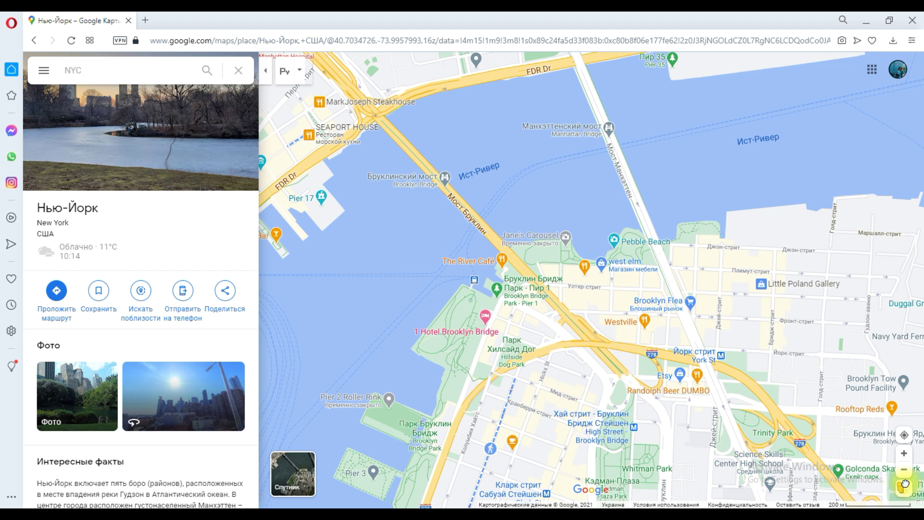
left_click_drag(905, 488, 371, 98)
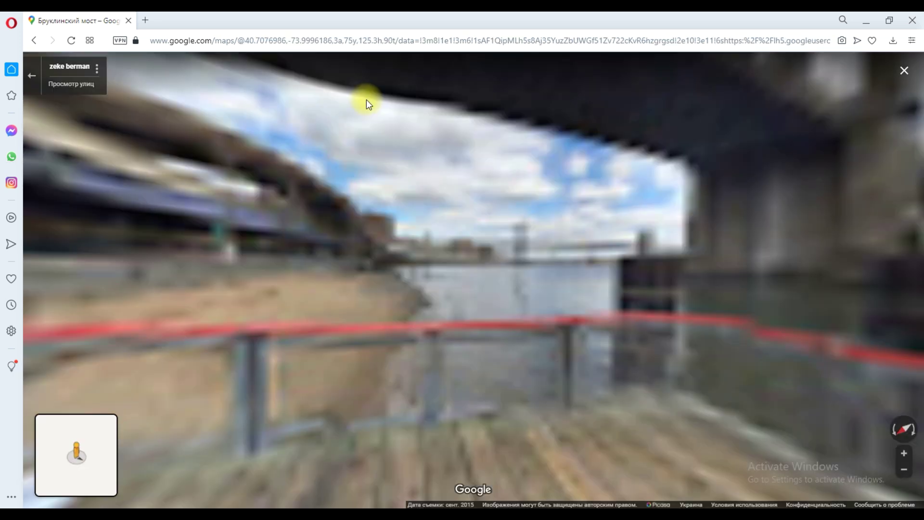
Frame the bridge tower and deck underside above the pier's red railing, capture the screen and paste it into the Photoshop document
left_click_drag(618, 303, 447, 367)
left_click_drag(499, 390, 555, 385)
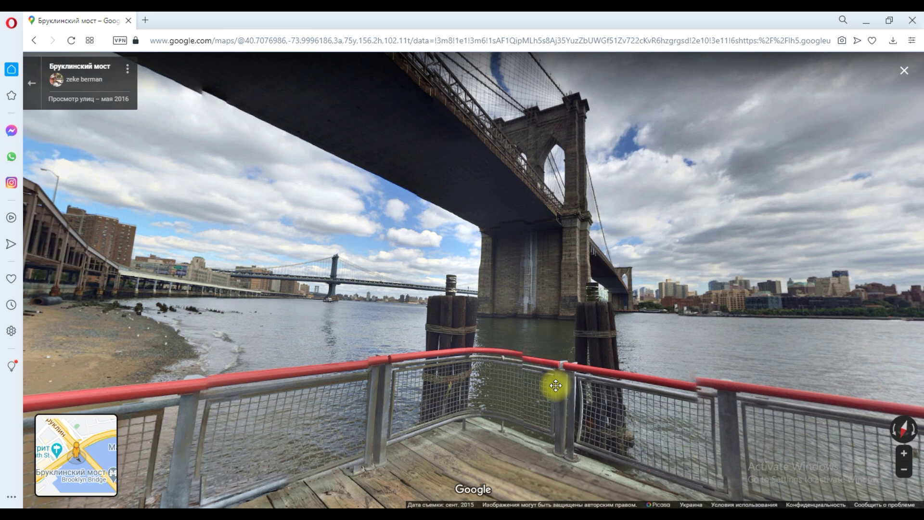
left_click_drag(556, 386, 606, 392)
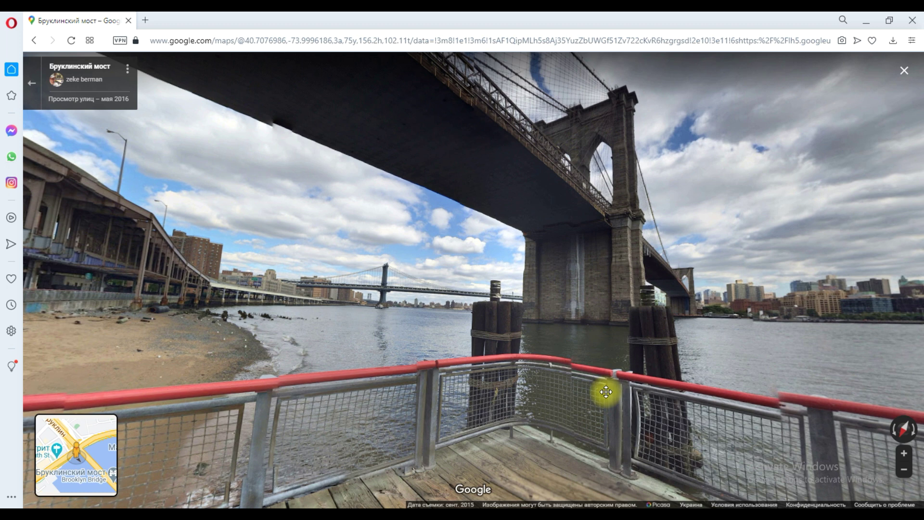
left_click_drag(604, 390, 517, 404)
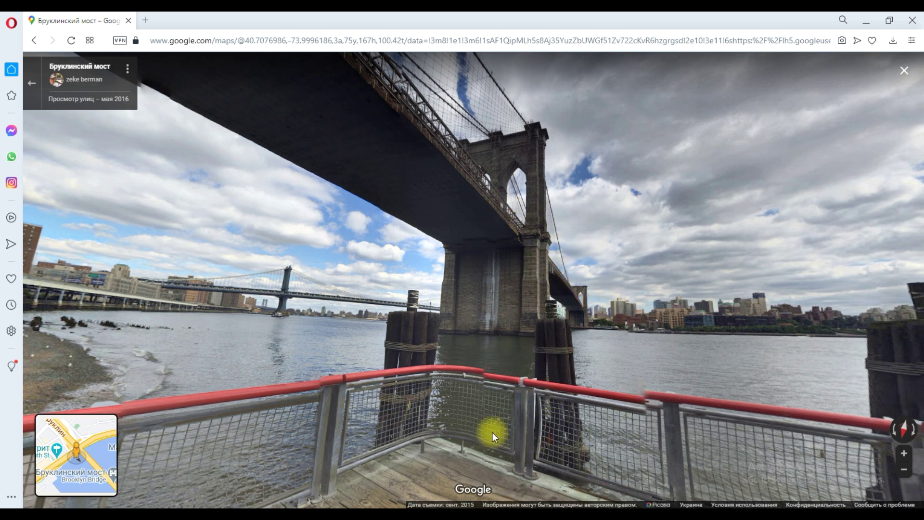
left_click_drag(487, 421, 644, 385)
left_click_drag(407, 413, 78, 367)
left_click_drag(596, 378, 623, 355)
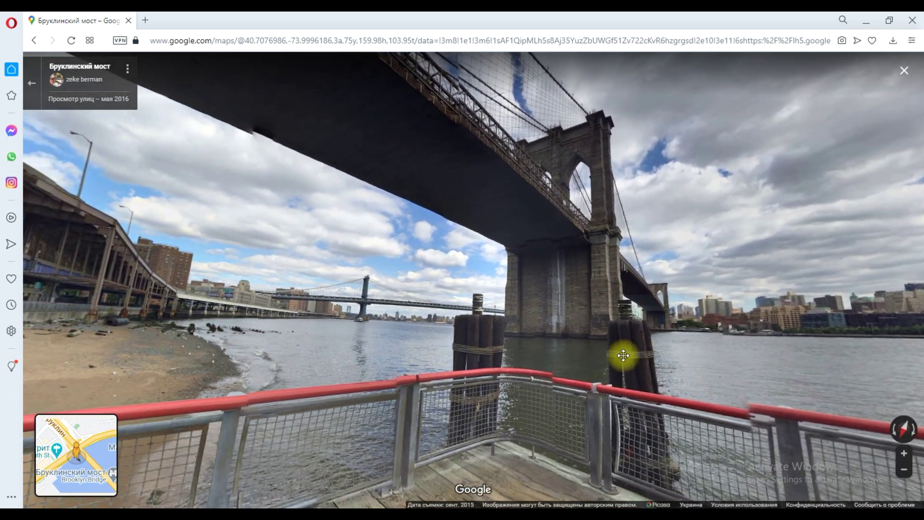
left_click_drag(701, 303, 695, 348)
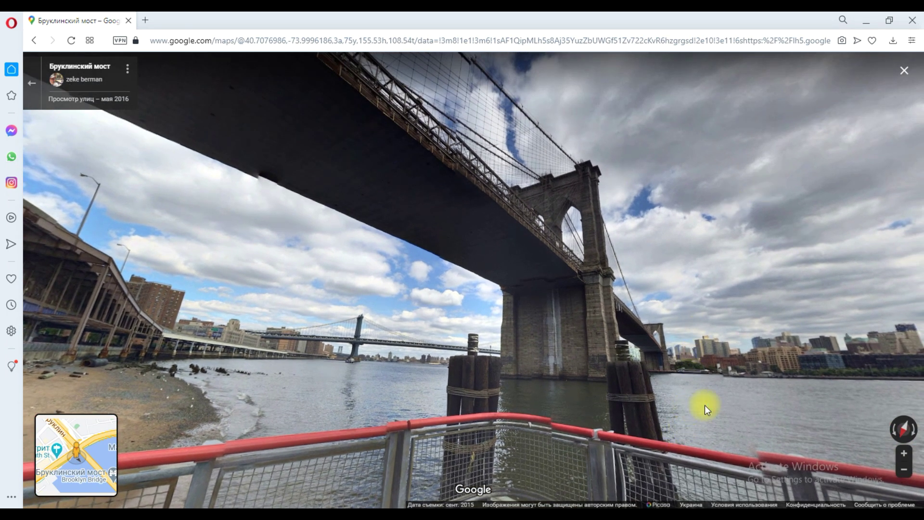
key("Print")
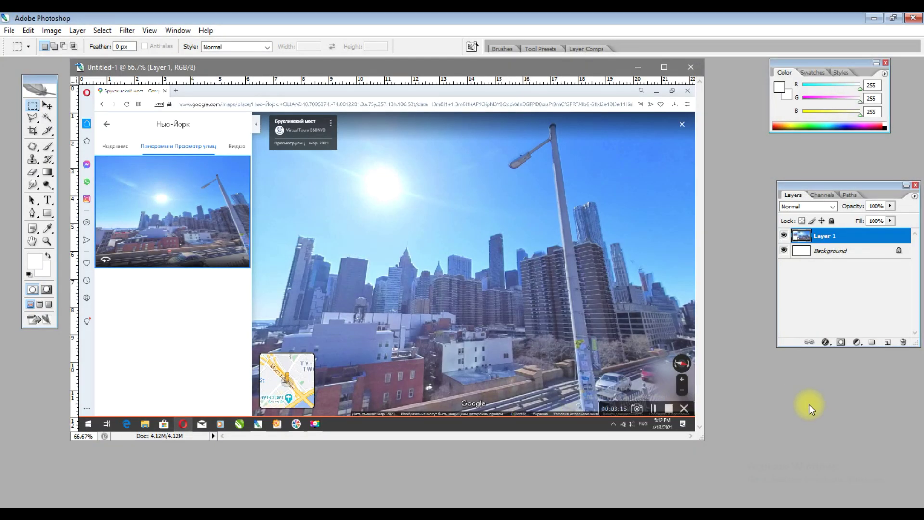
key("ctrl+v")
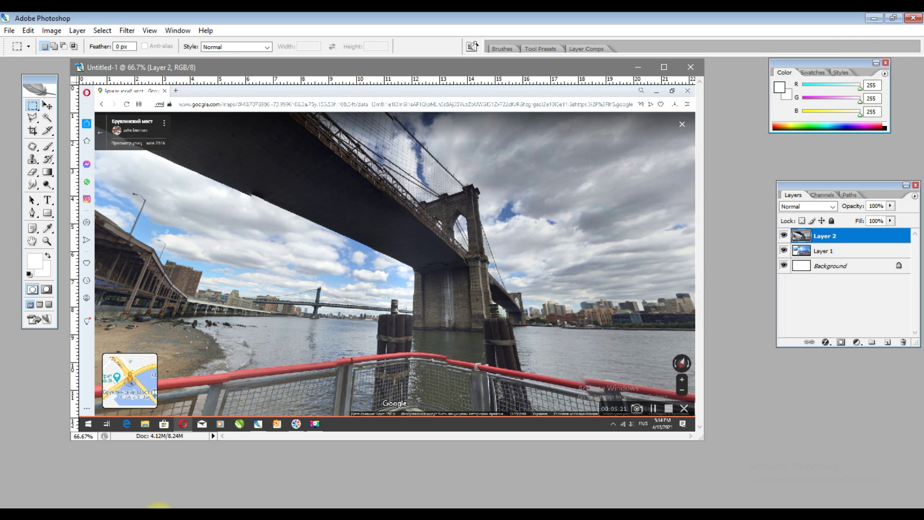
Switch back to Google Maps, leave the pier panorama and open Street View on FDR Drive between the two bridges
key("alt+Tab")
left_click_drag(495, 284, 563, 343)
left_click_drag(316, 342, 703, 310)
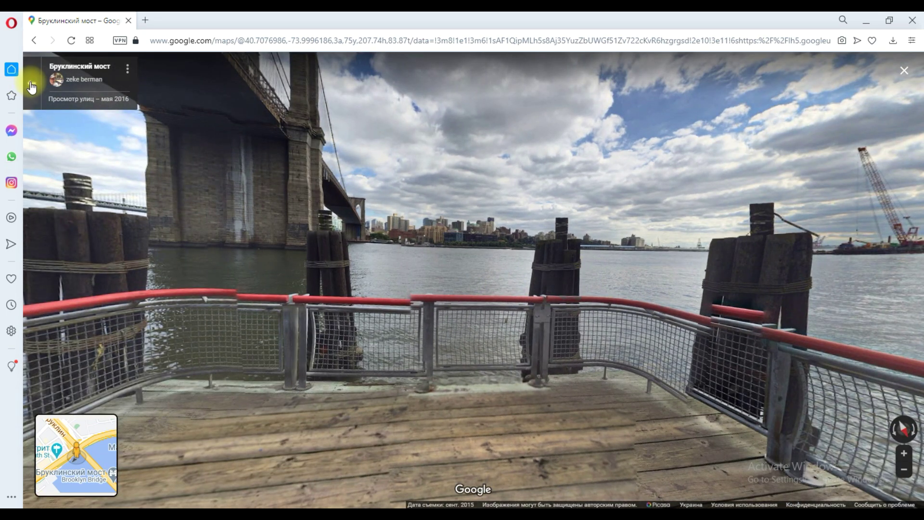
left_click(32, 84)
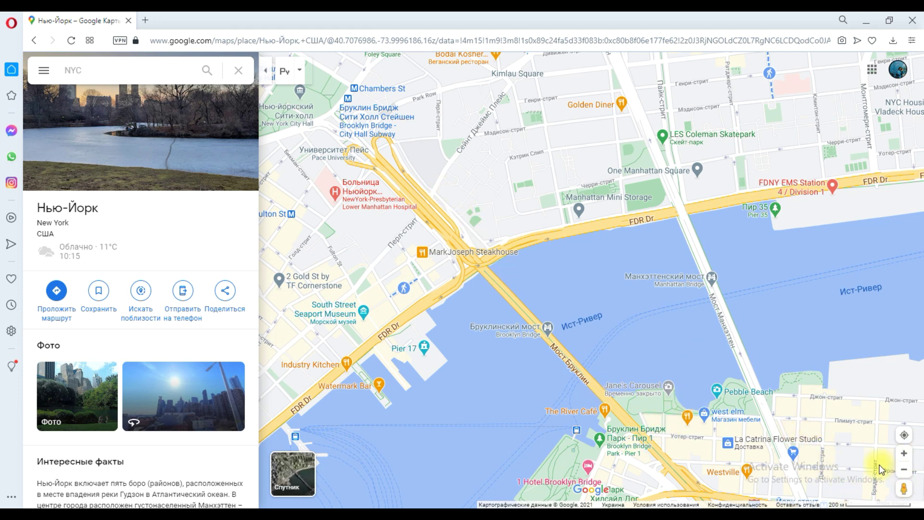
left_click_drag(903, 486, 554, 202)
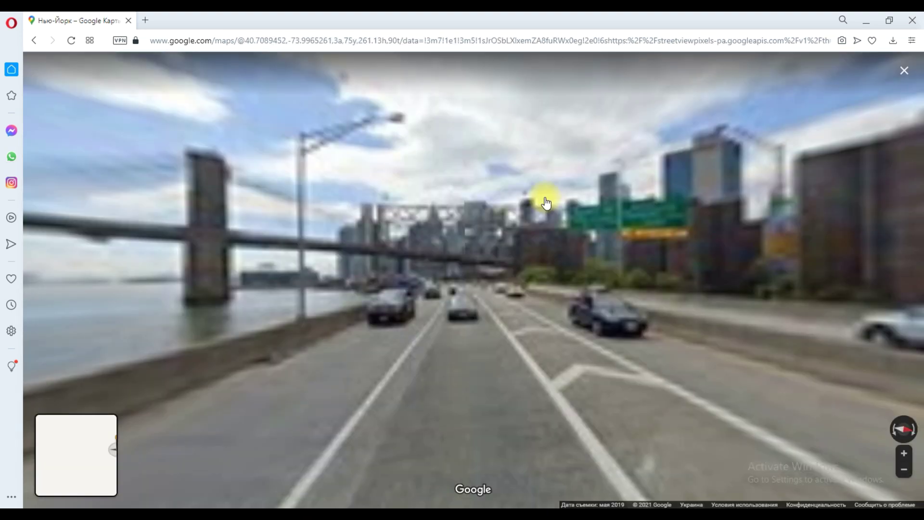
Turn the view toward the East River and advance along FDR Drive to examine both bridges from different spots
left_click_drag(423, 285, 606, 326)
left_click_drag(644, 339, 850, 326)
left_click_drag(518, 363, 481, 342)
left_click(350, 353)
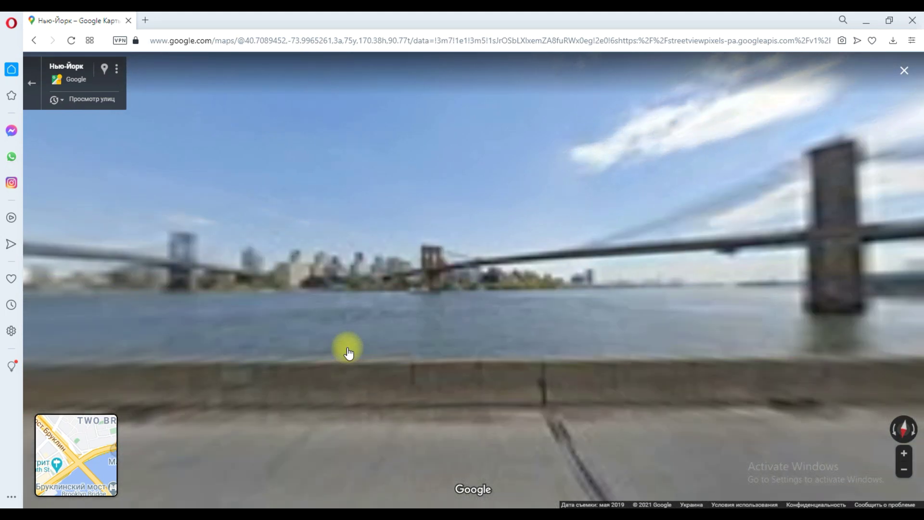
left_click(243, 352)
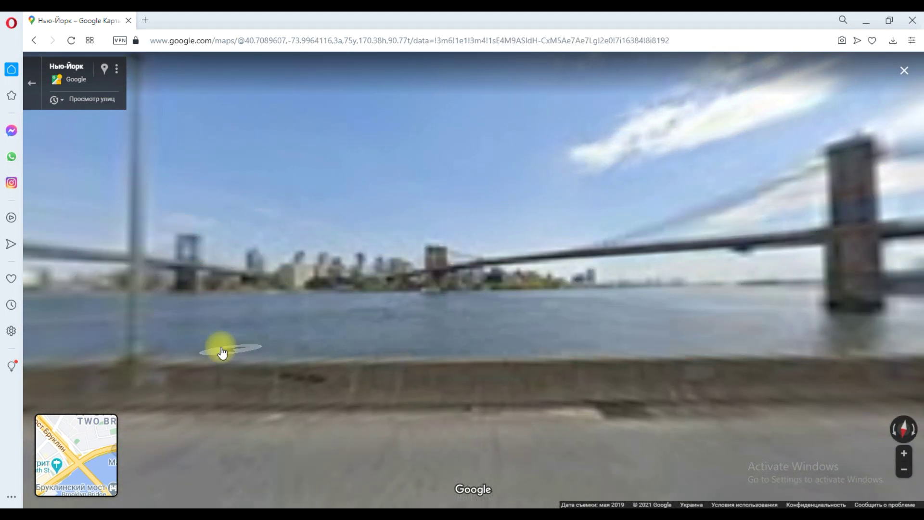
left_click(221, 352)
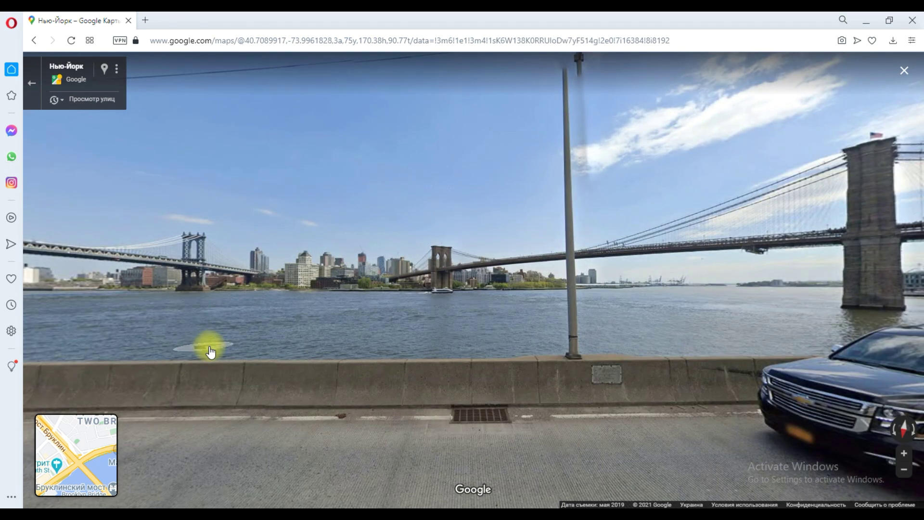
left_click(198, 341)
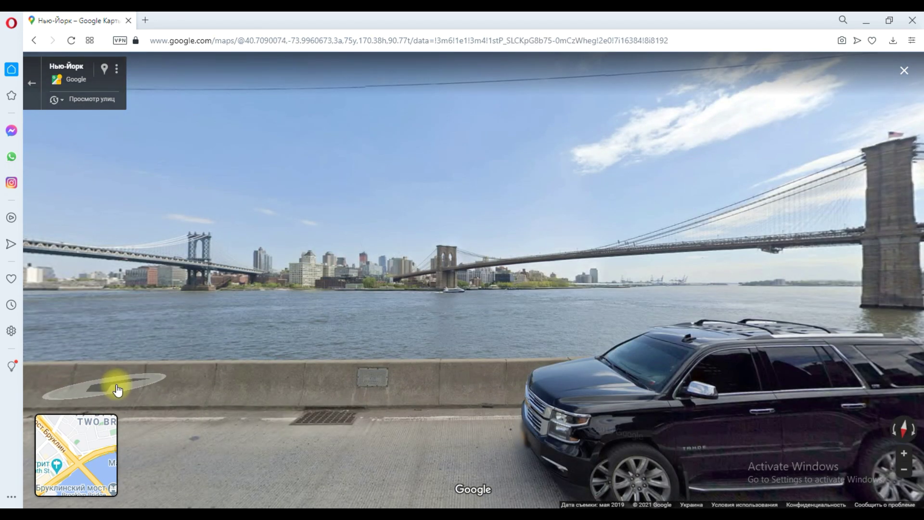
left_click(118, 390)
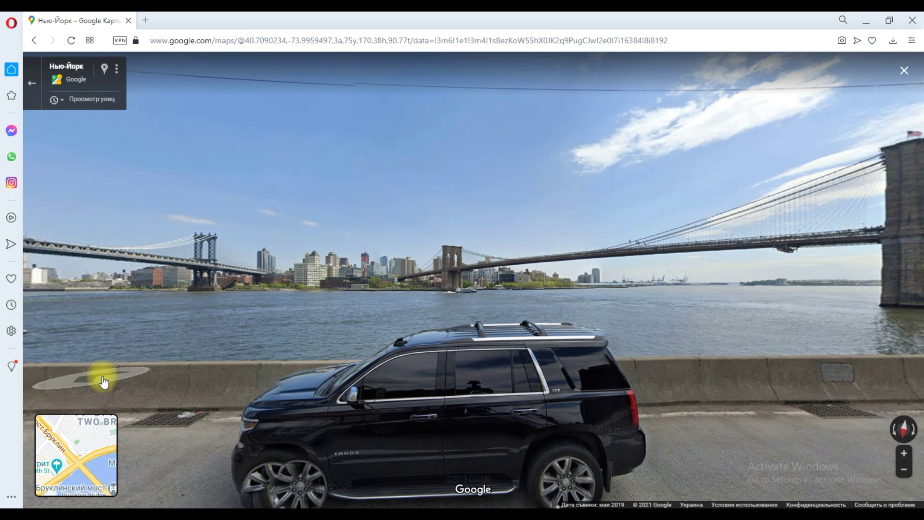
left_click(104, 382)
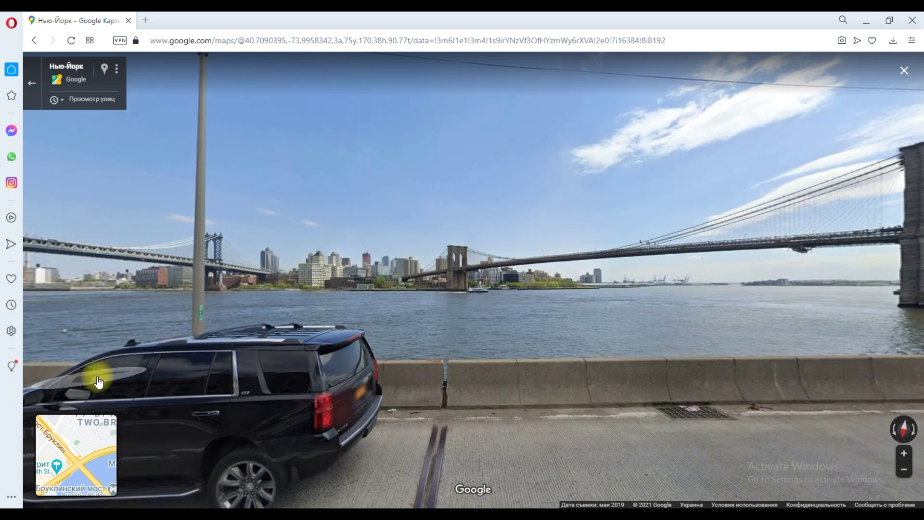
left_click(657, 434)
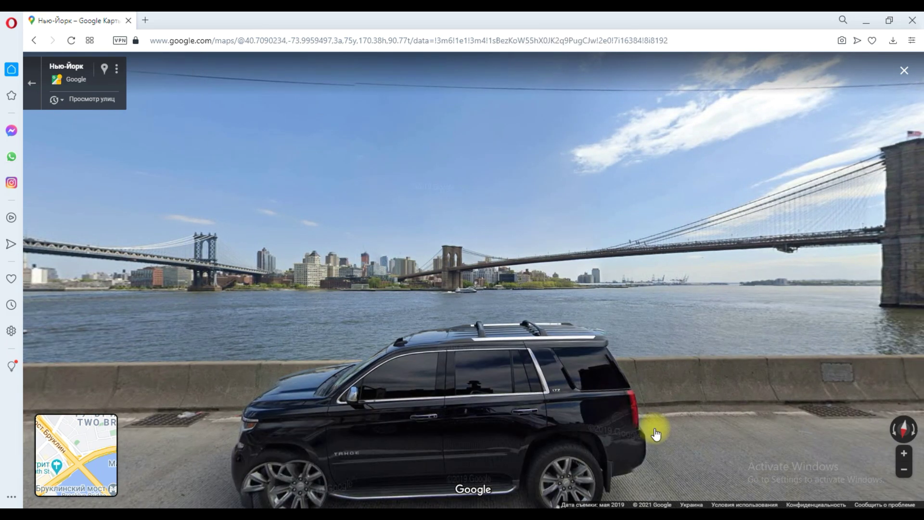
Look full circle around the FDR Drive viewpoint, from the Manhattan skyline back to the river and both bridges
left_click_drag(677, 410, 284, 412)
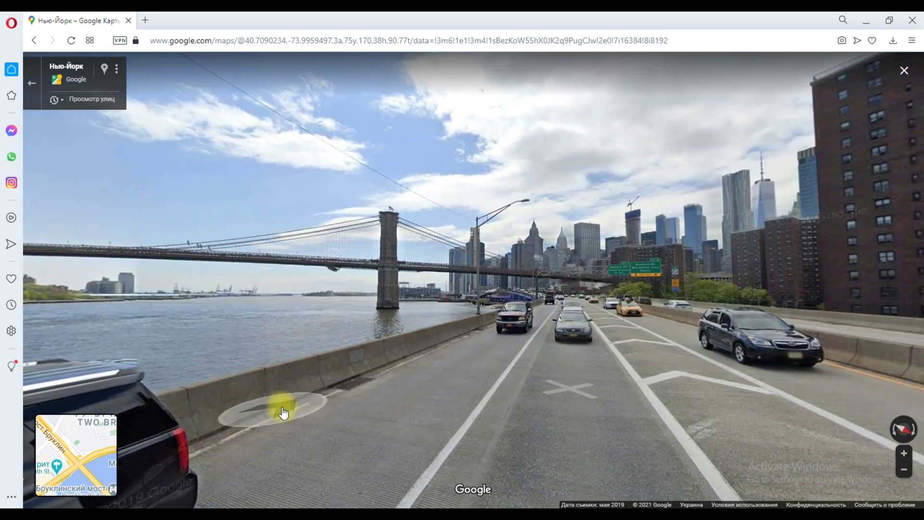
left_click_drag(628, 367, 304, 385)
left_click_drag(760, 374, 427, 377)
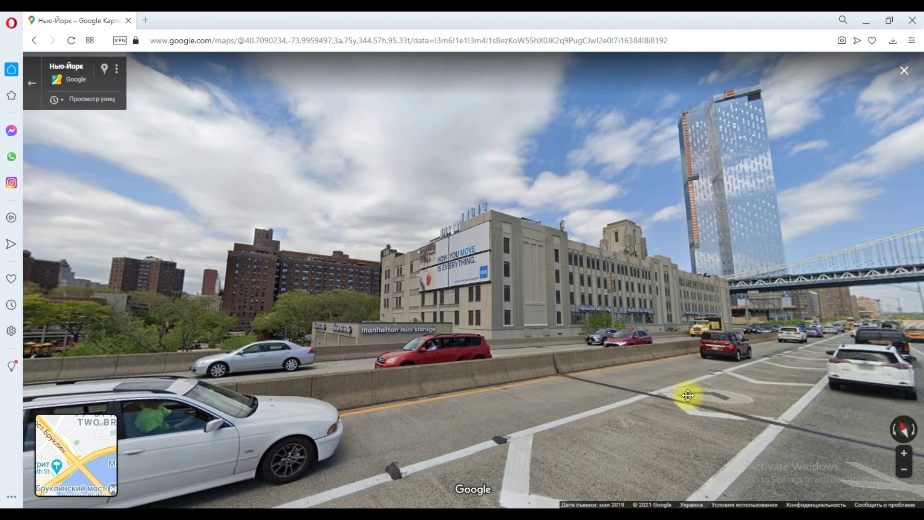
left_click_drag(687, 394, 464, 394)
left_click_drag(737, 398, 322, 386)
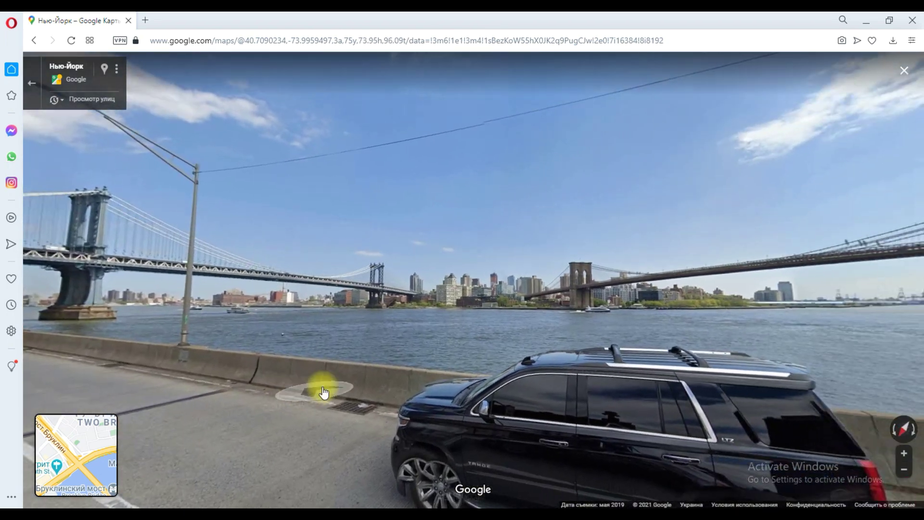
left_click_drag(472, 363, 307, 374)
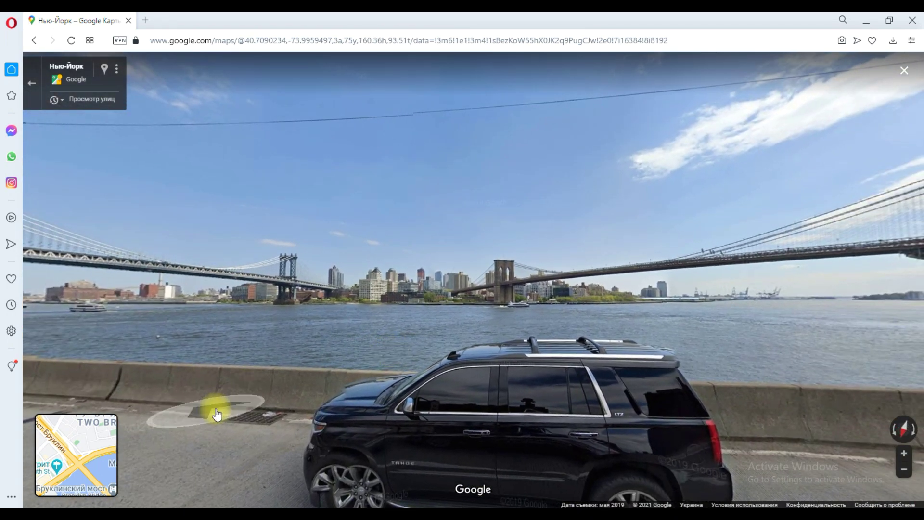
Move along FDR Drive until the black SUV no longer blocks the river view with both bridges
left_click(217, 414)
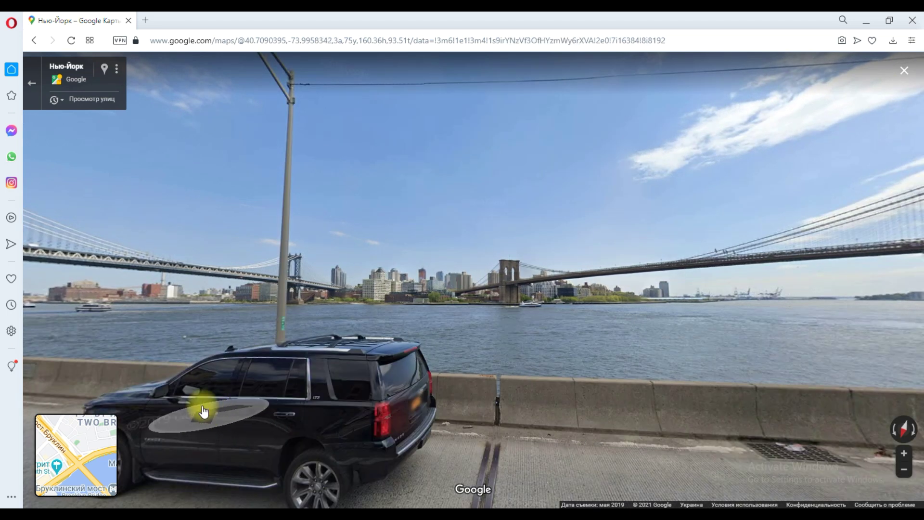
left_click(192, 406)
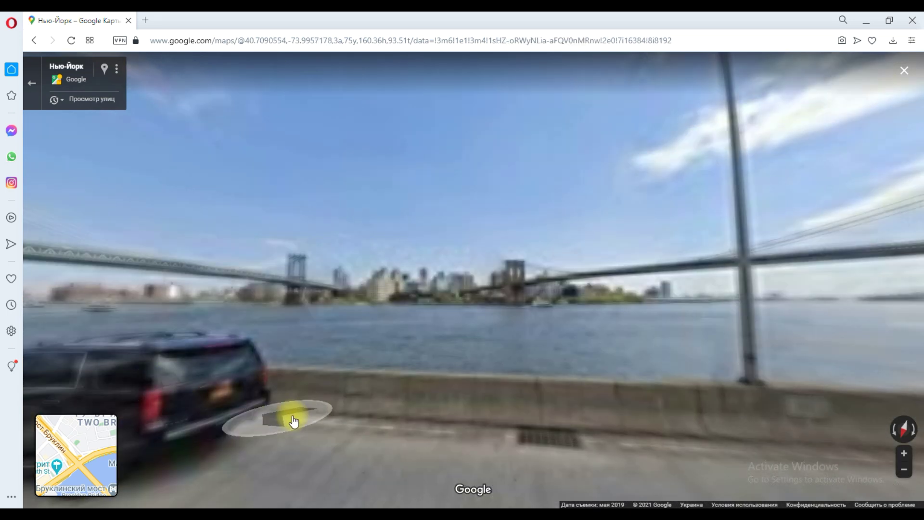
left_click(199, 414)
left_click(161, 378)
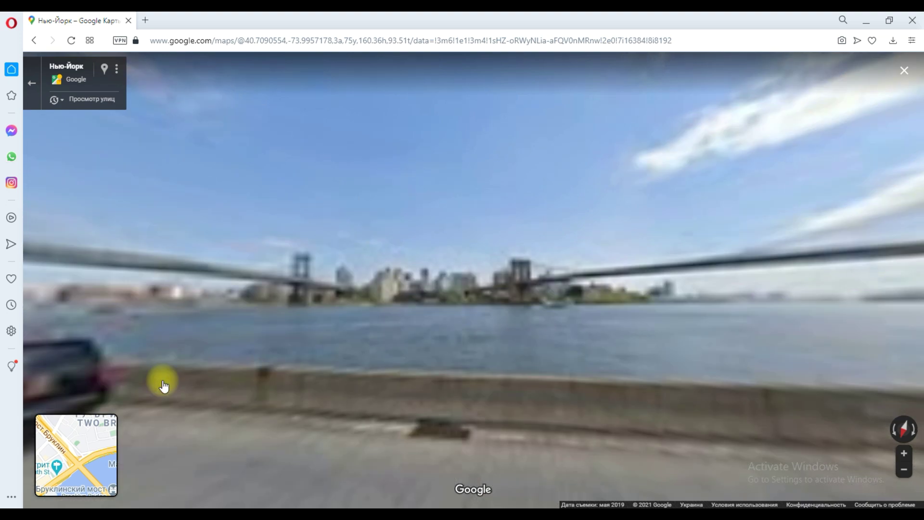
left_click(272, 416)
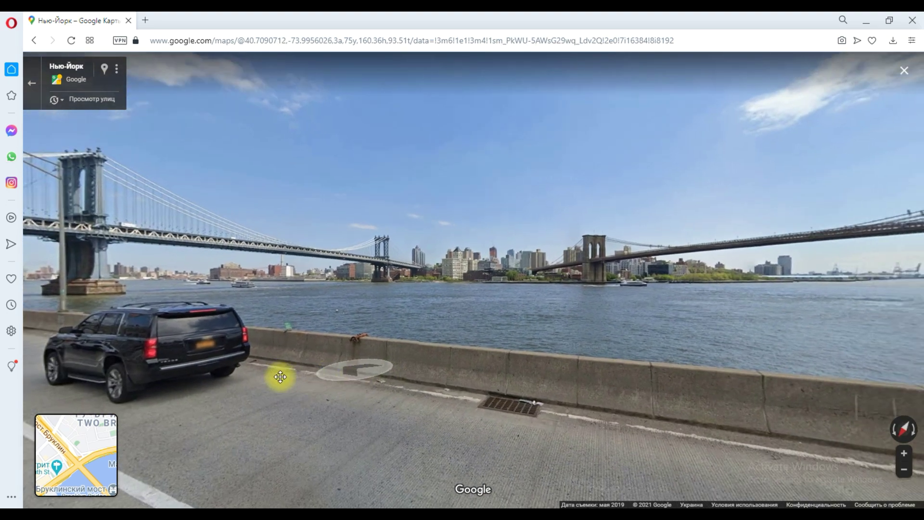
Frame both bridges above the concrete barrier, capture the screen and paste it into the Photoshop document
left_click(150, 388)
left_click_drag(155, 388, 254, 408)
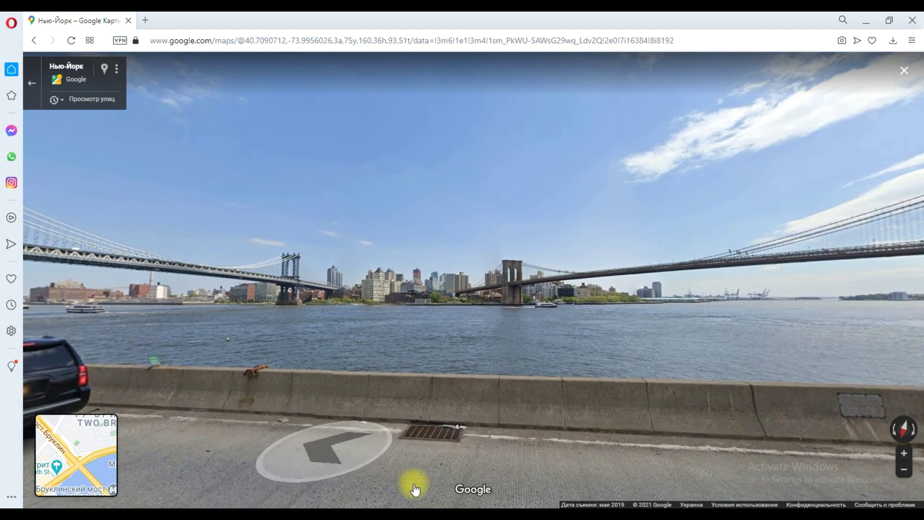
key("Print")
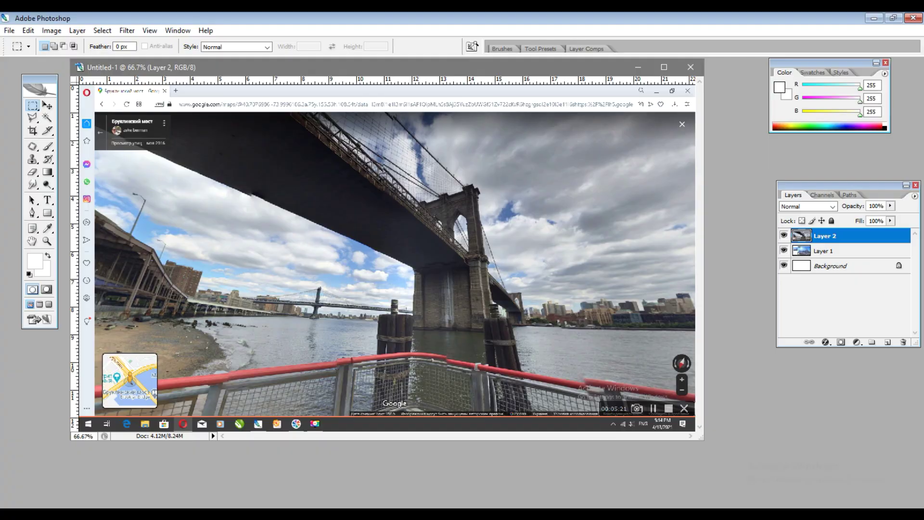
key("ctrl+v")
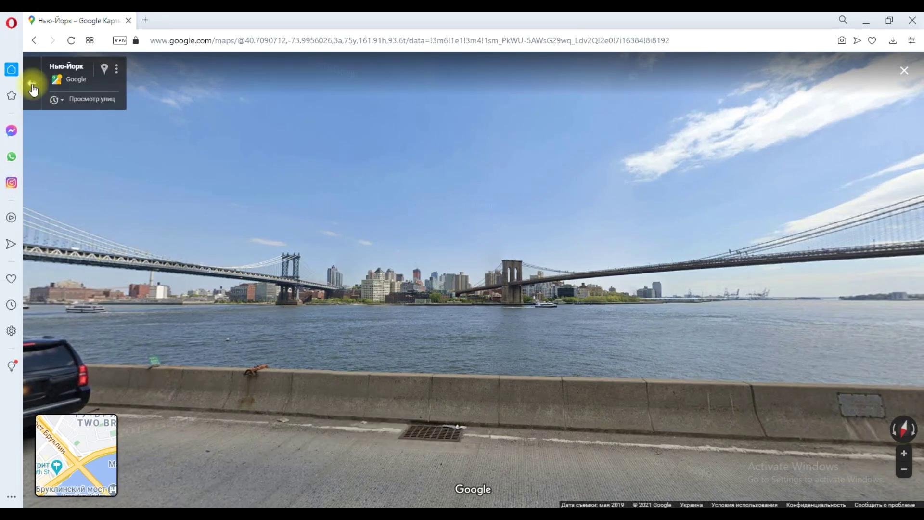
Switch back to Google Maps, leave the FDR Drive panorama and open Street View on the Brooklyn Bridge Park waterfront
left_click(33, 89)
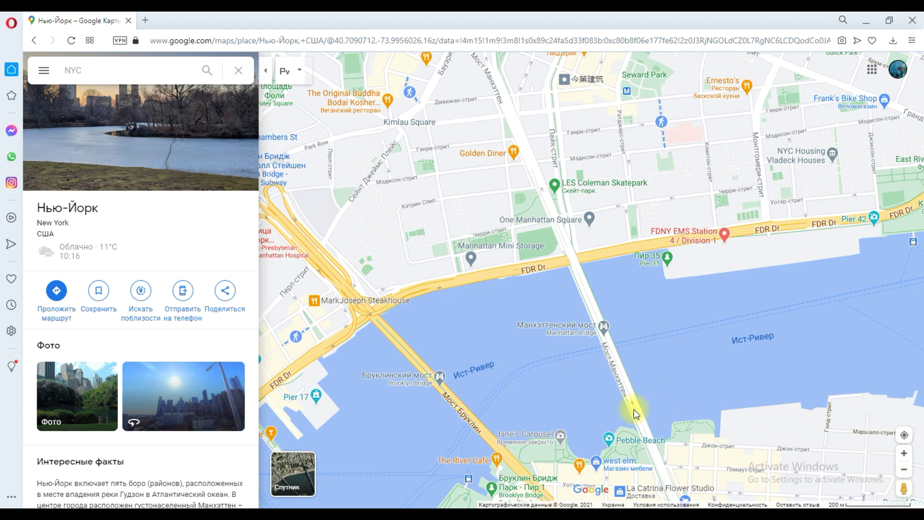
left_click_drag(915, 283, 836, 233)
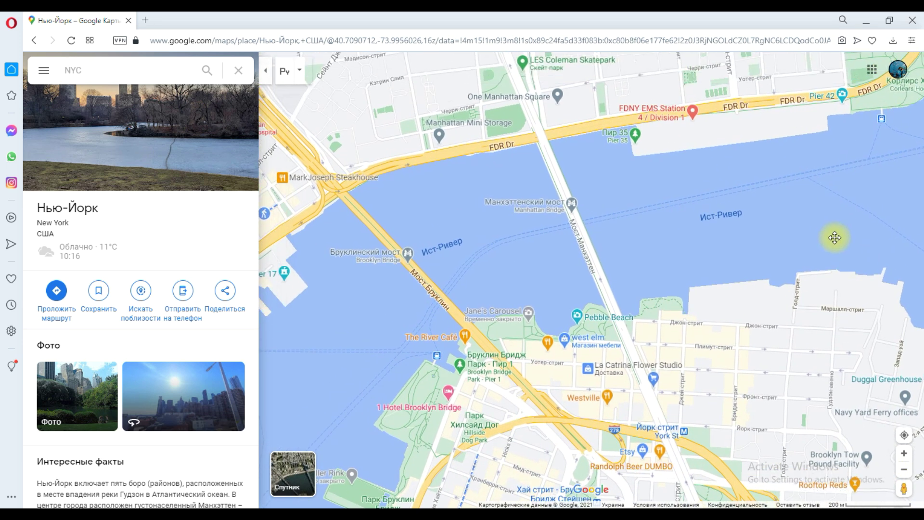
left_click_drag(904, 490, 404, 360)
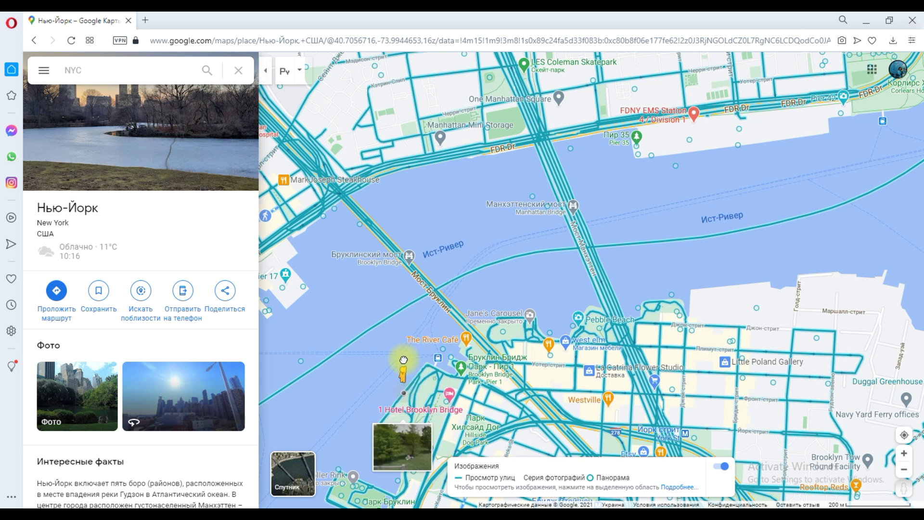
left_click_drag(404, 360, 404, 360)
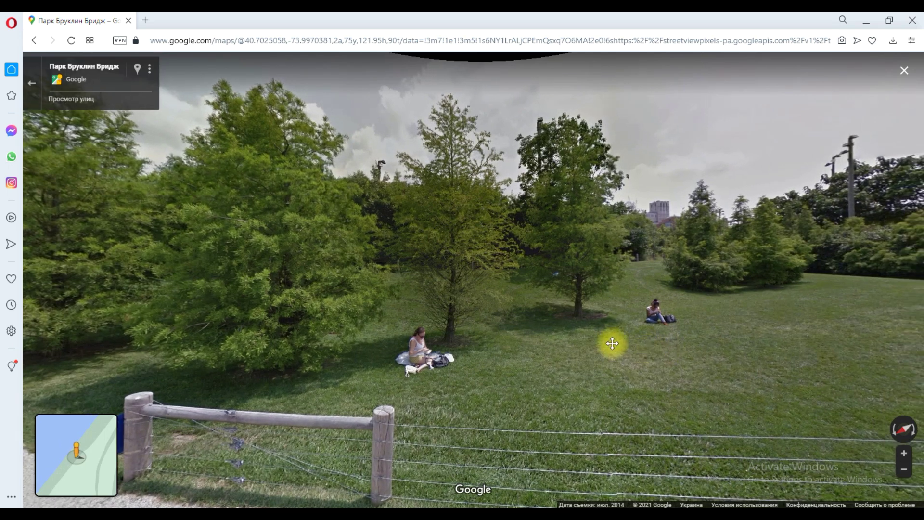
Turn the park view to the Manhattan skyline and Brooklyn Bridge behind the tables, capture the screen and paste it into Photoshop
left_click(611, 342)
left_click_drag(658, 346, 346, 317)
left_click_drag(751, 357, 419, 319)
left_click_drag(530, 326, 515, 338)
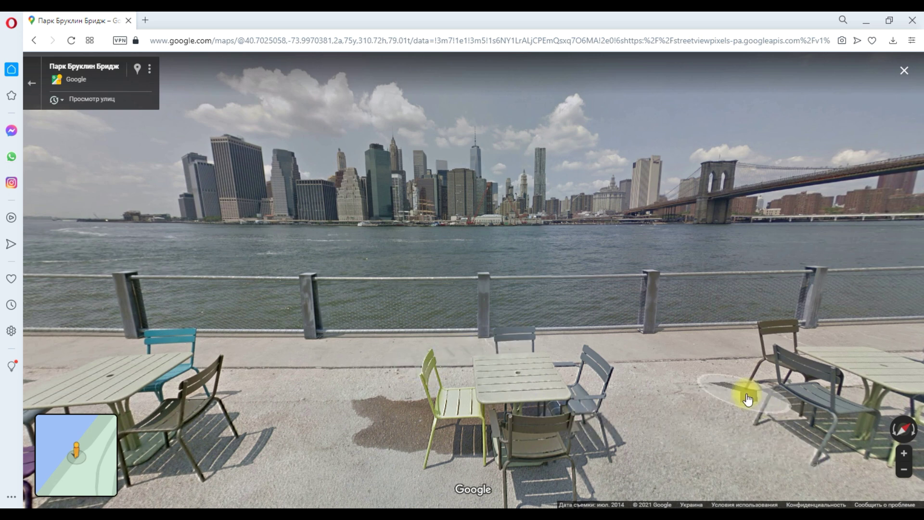
key("Print")
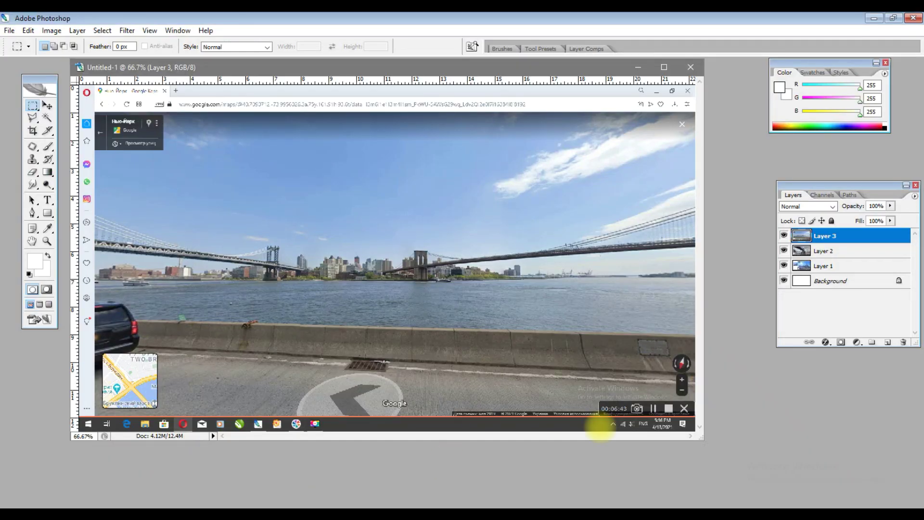
key("ctrl+v")
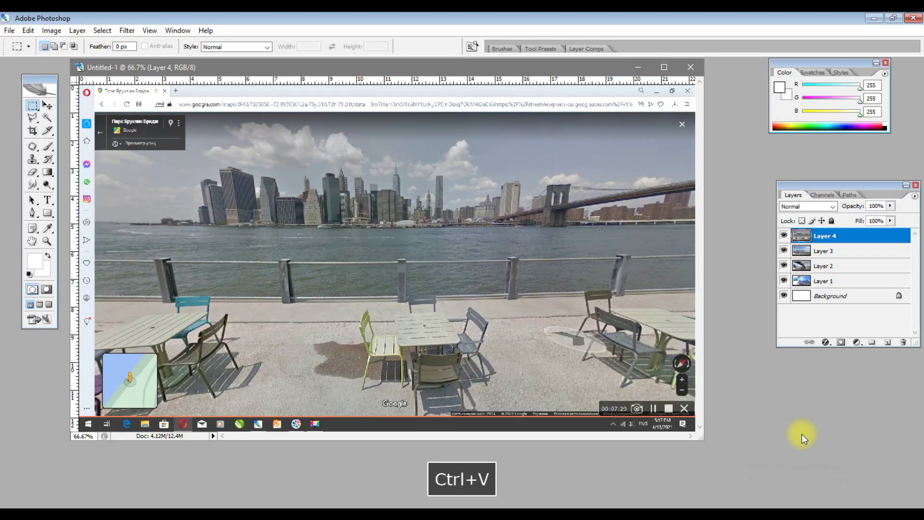
Return to Street View, tilt the skyline view up to include more sky, and paste a new screen capture into Photoshop
left_click(874, 17)
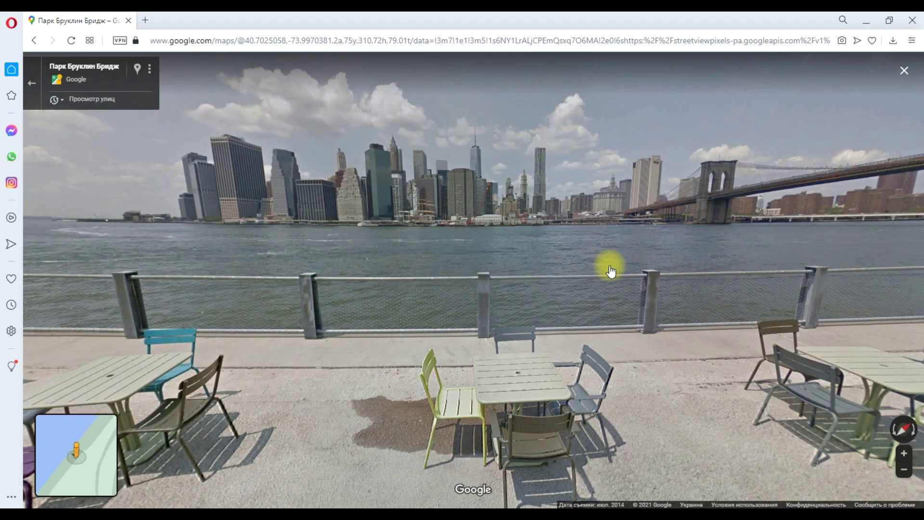
left_click_drag(543, 316, 593, 453)
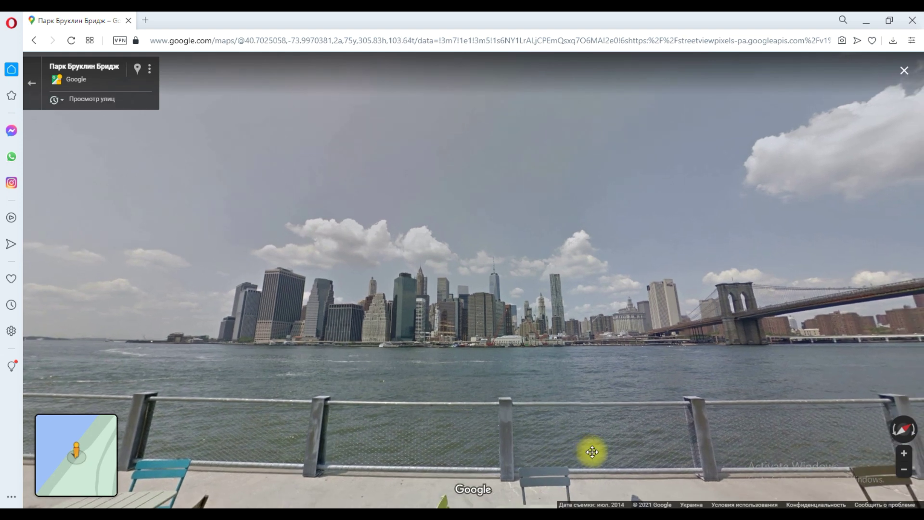
key("Print")
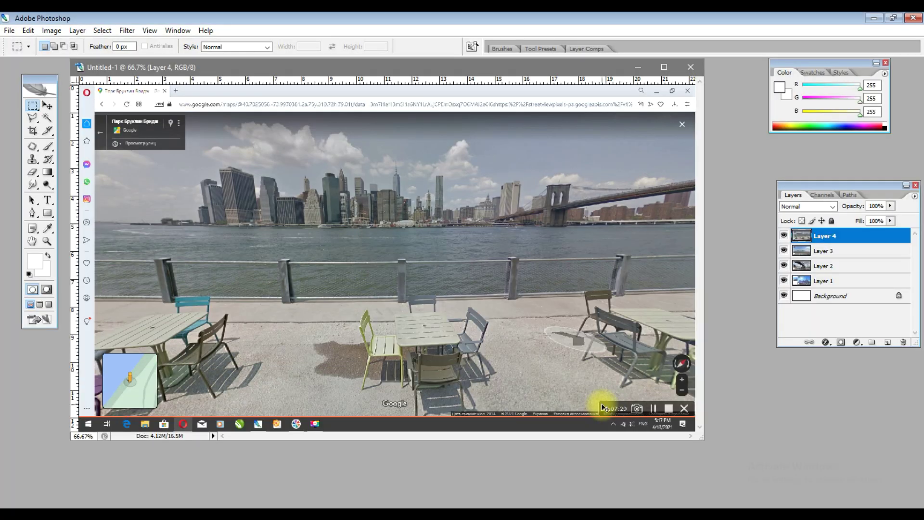
key("ctrl+v")
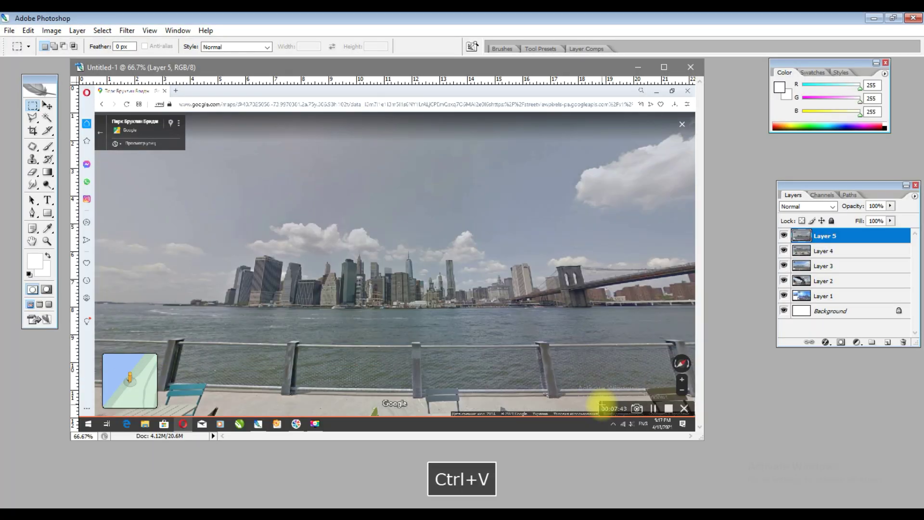
Return to Street View, turn toward the Brooklyn Bridge and advance along the bench-lined waterfront promenade
left_click(875, 18)
left_click_drag(785, 340, 363, 263)
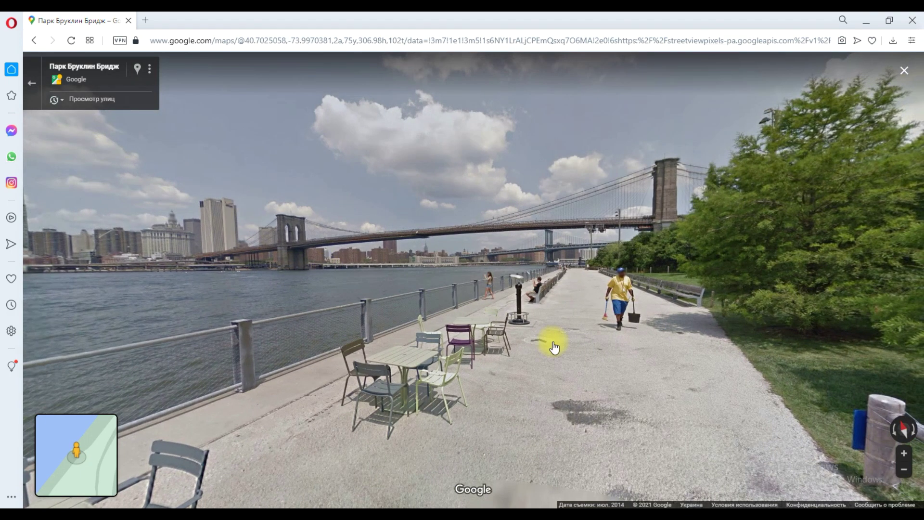
left_click(579, 334)
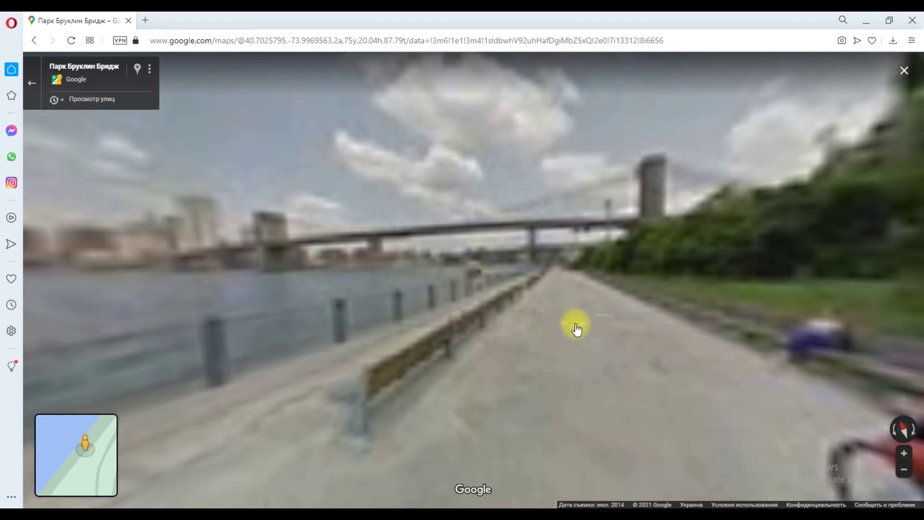
left_click(578, 331)
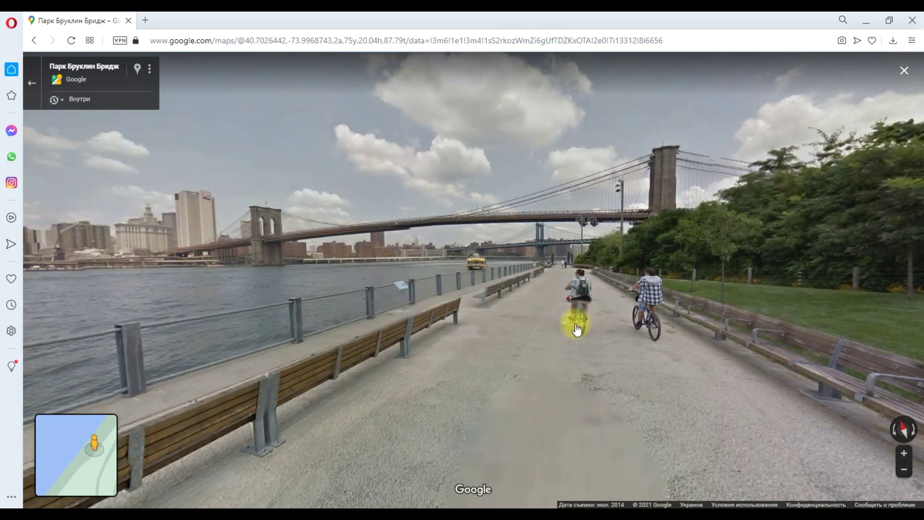
left_click(515, 348)
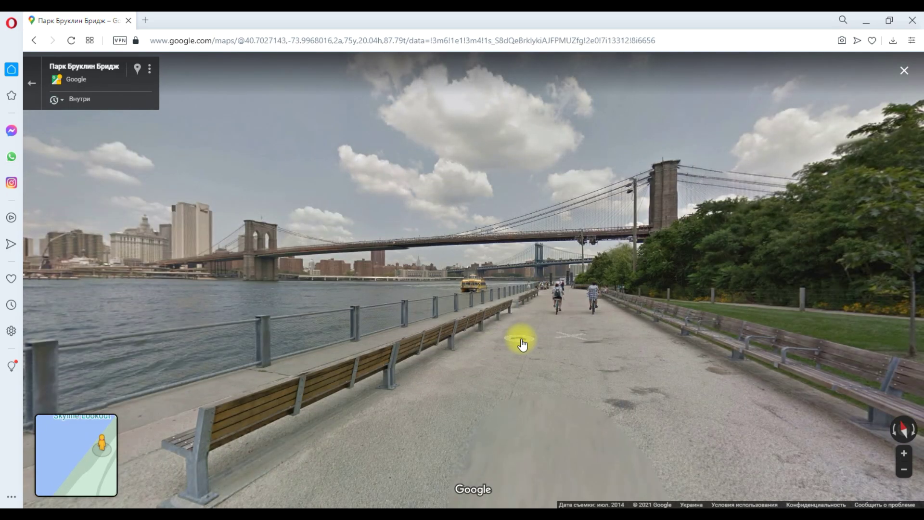
left_click(522, 344)
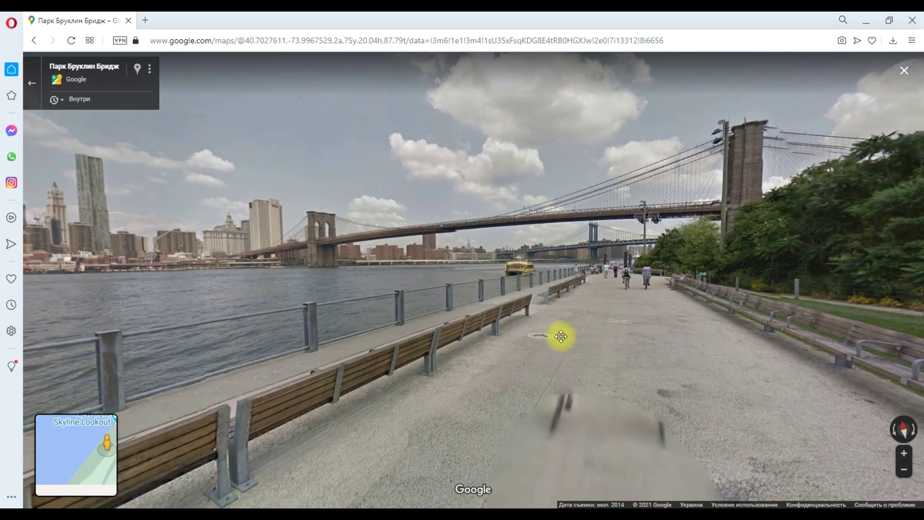
Turn the view to include the Manhattan skyline and continue along the promenade to the green tables near the Pier 1 playground
left_click_drag(562, 336, 609, 357)
left_click(675, 356)
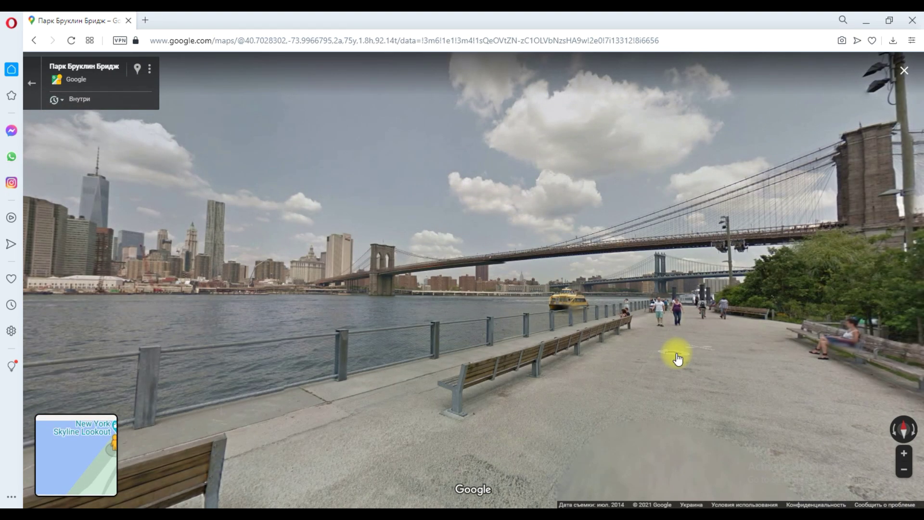
left_click(679, 359)
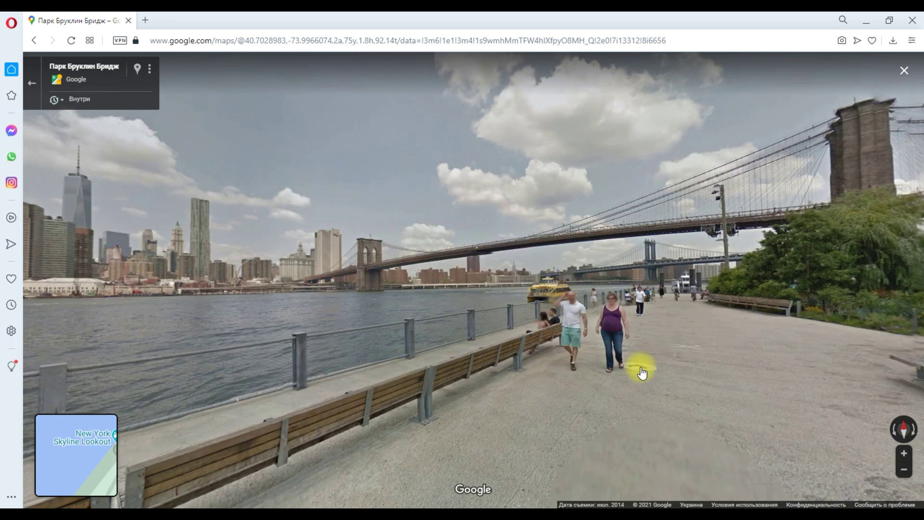
left_click(642, 372)
left_click_drag(605, 372, 634, 369)
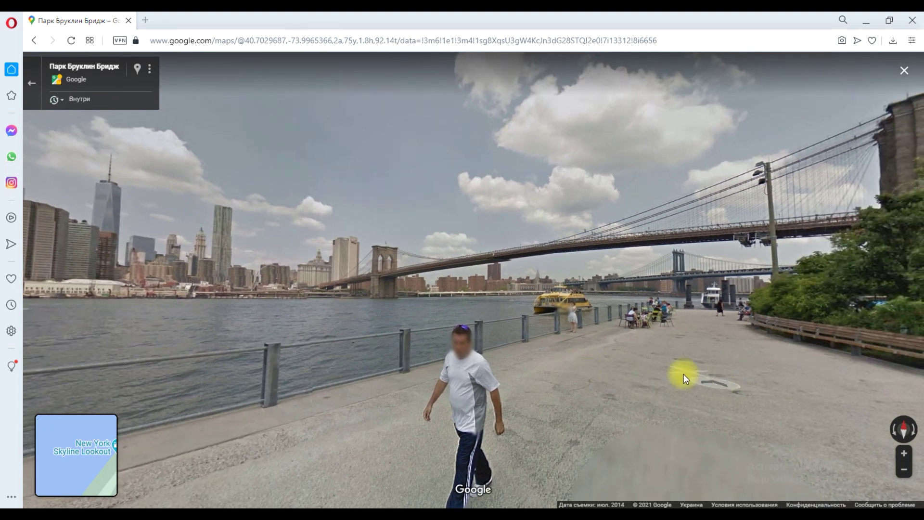
left_click(677, 372)
left_click_drag(644, 373, 661, 340)
left_click(776, 325)
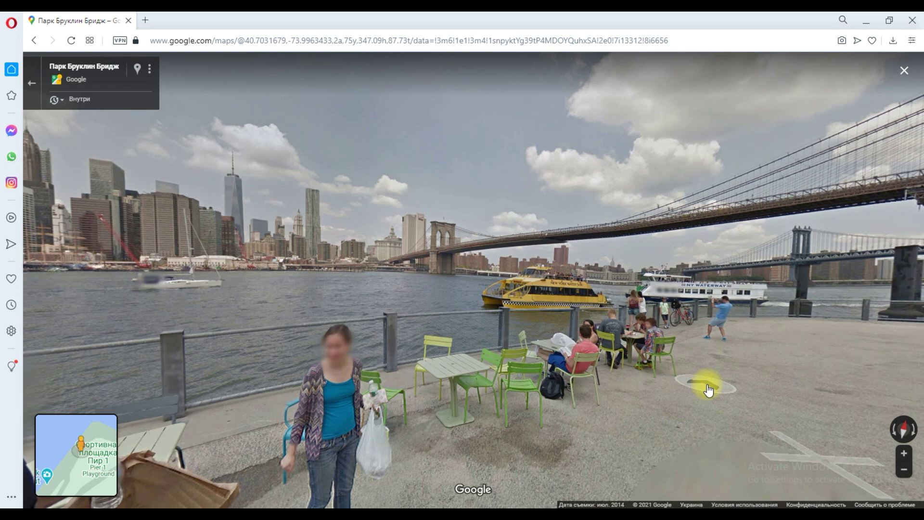
Advance past the green tables and turn the view toward the near Brooklyn Bridge tower
left_click(709, 390)
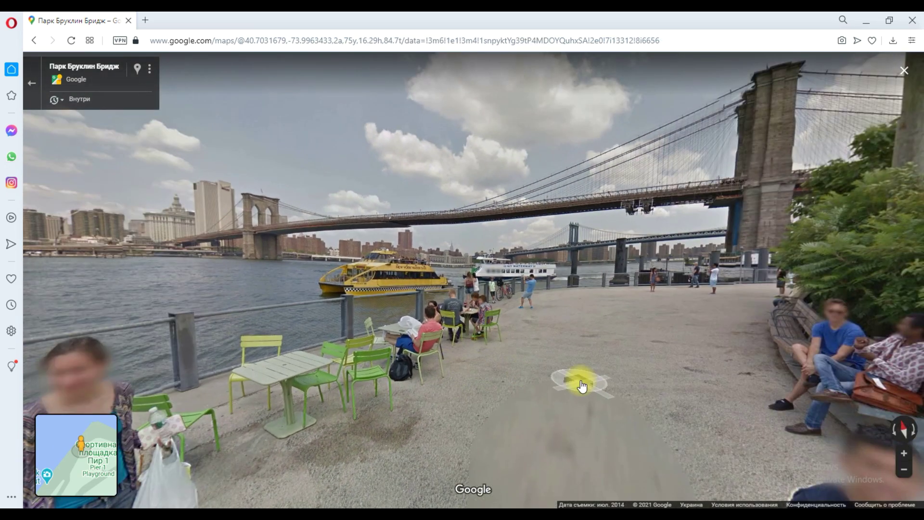
left_click(582, 386)
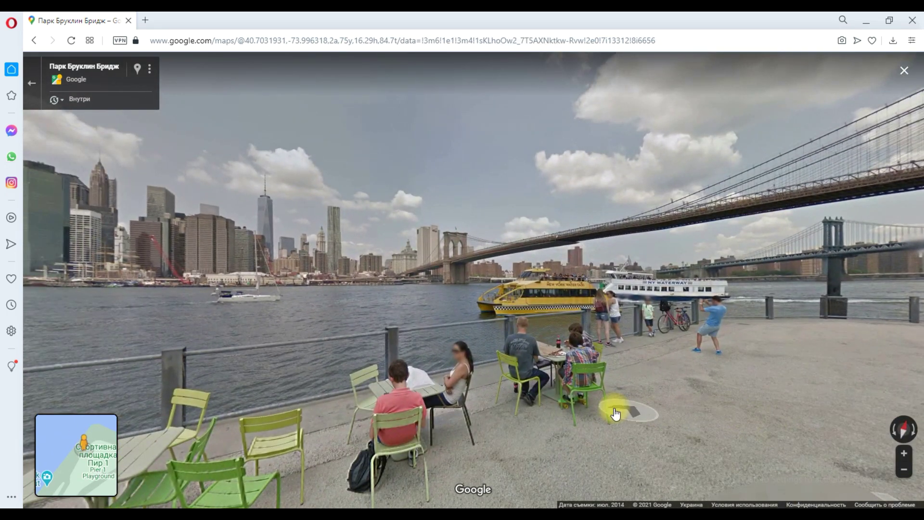
left_click_drag(614, 413, 255, 324)
left_click_drag(512, 331, 366, 324)
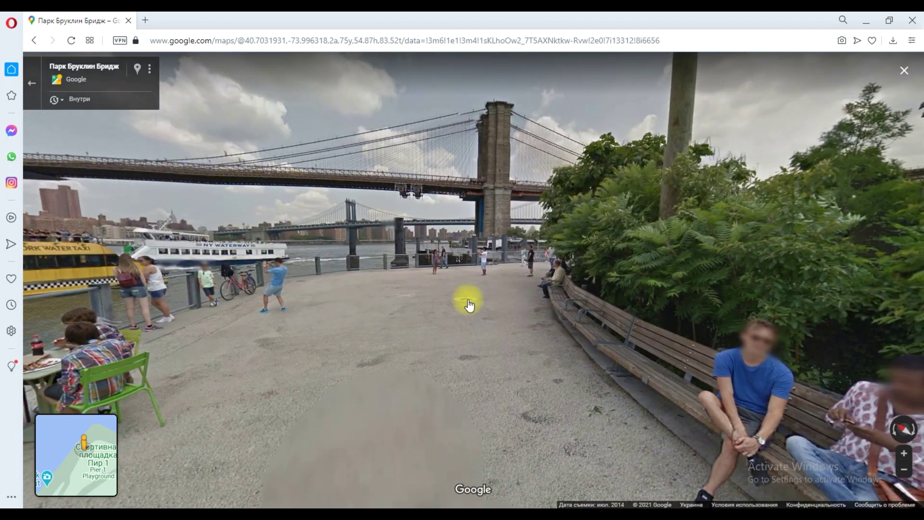
Move to the open railing at the promenade's bend and frame the Manhattan skyline, both ferries and the Brooklyn Bridge
left_click(469, 304)
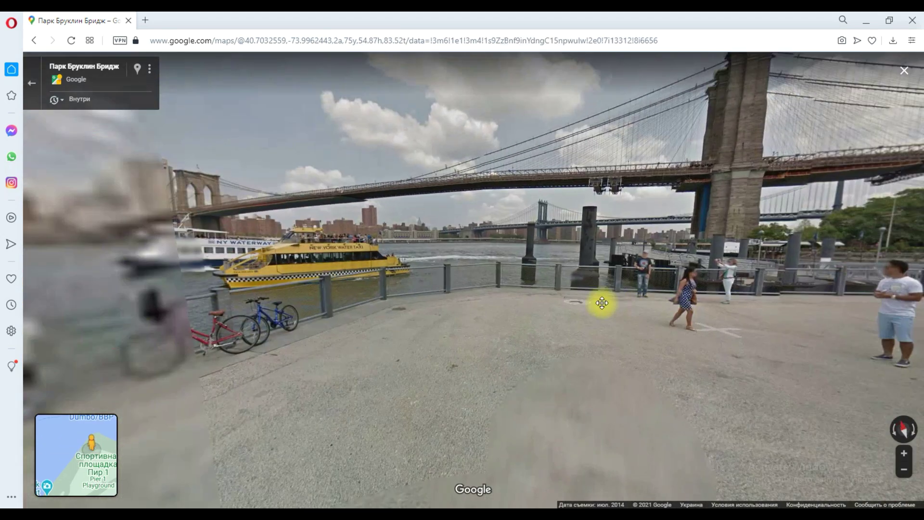
left_click_drag(452, 316, 626, 345)
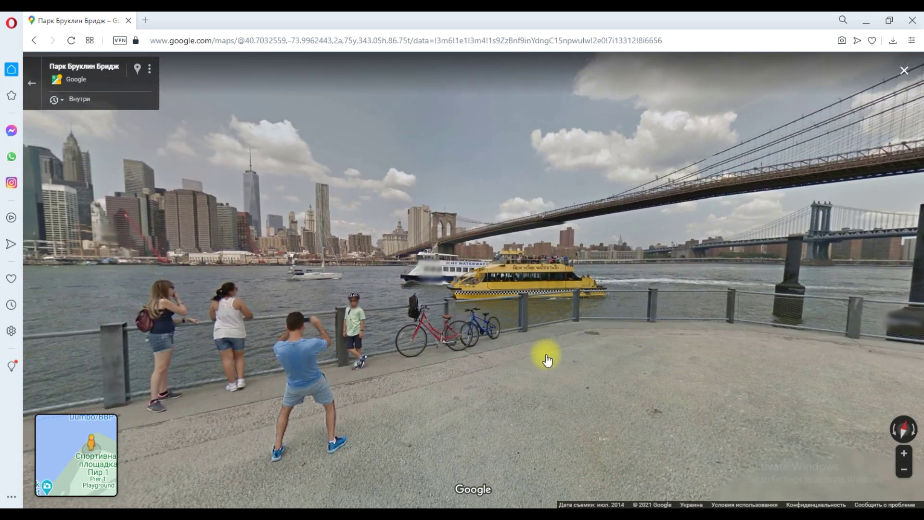
left_click_drag(547, 360, 201, 333)
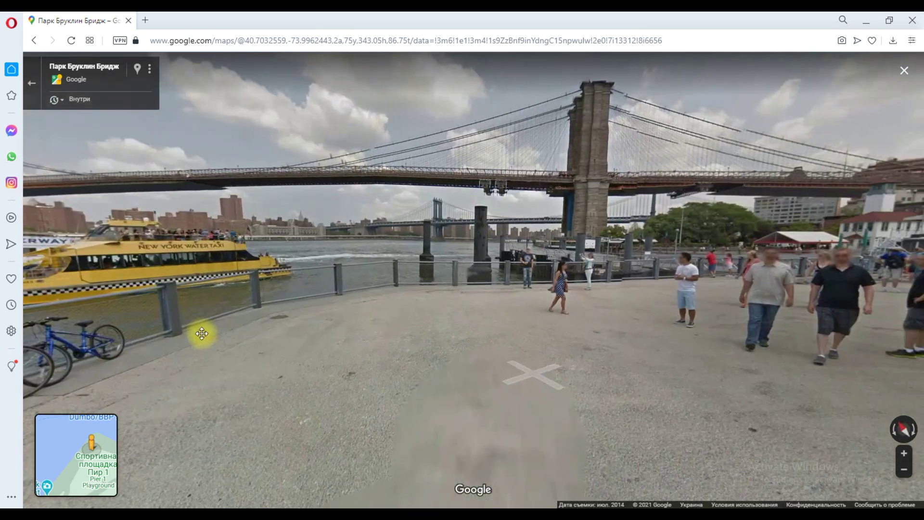
left_click(592, 351)
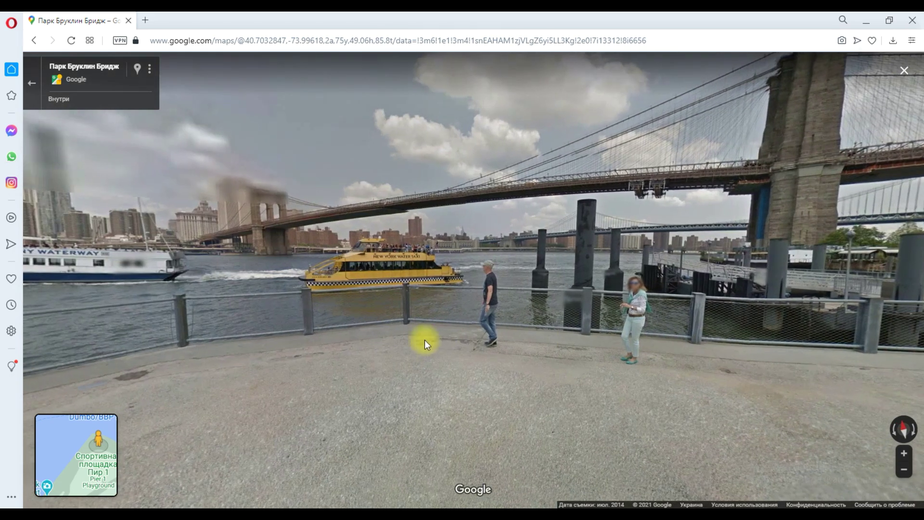
left_click_drag(423, 341, 619, 399)
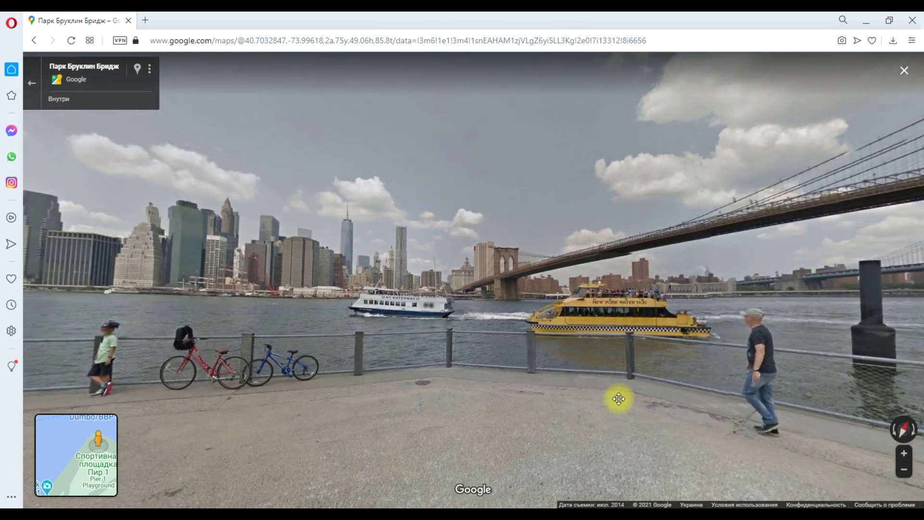
Turn the view toward more of the Manhattan skyline, capture the screen and paste the screenshot as a new layer in the Photoshop document
left_click_drag(448, 415, 490, 400)
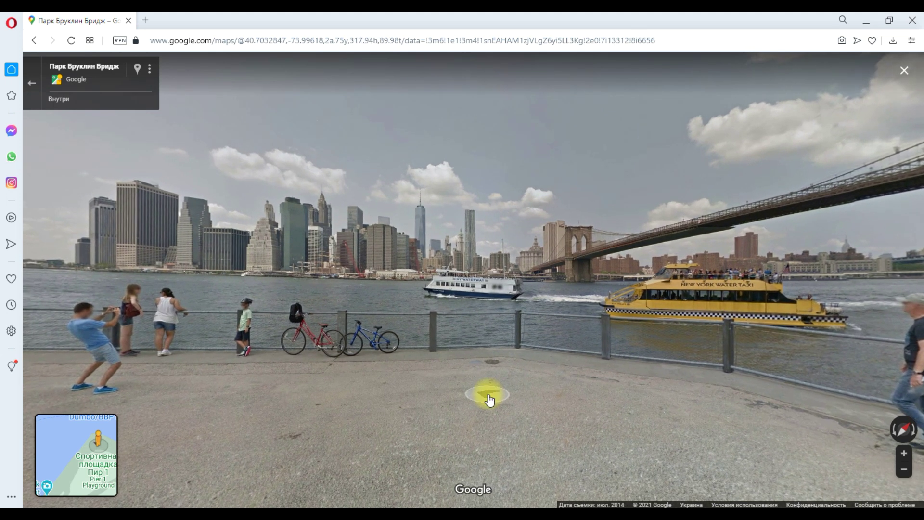
key("Print")
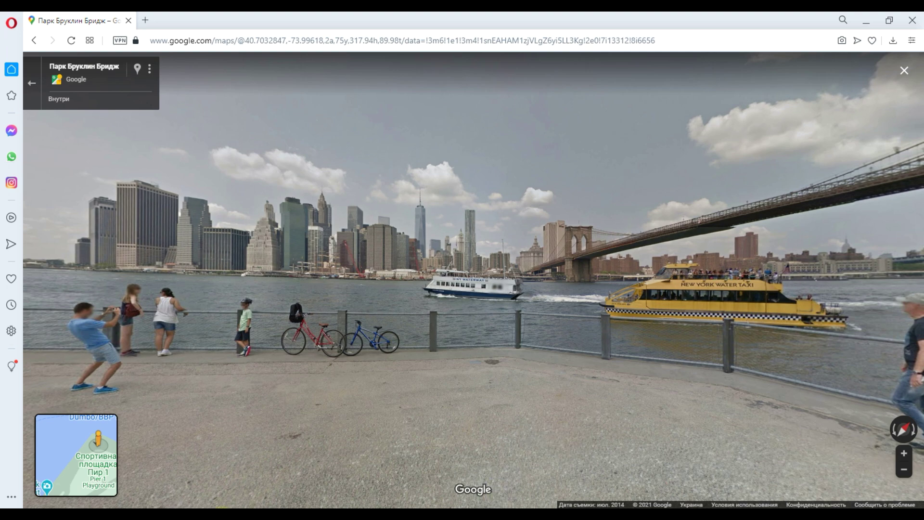
key("alt+Tab")
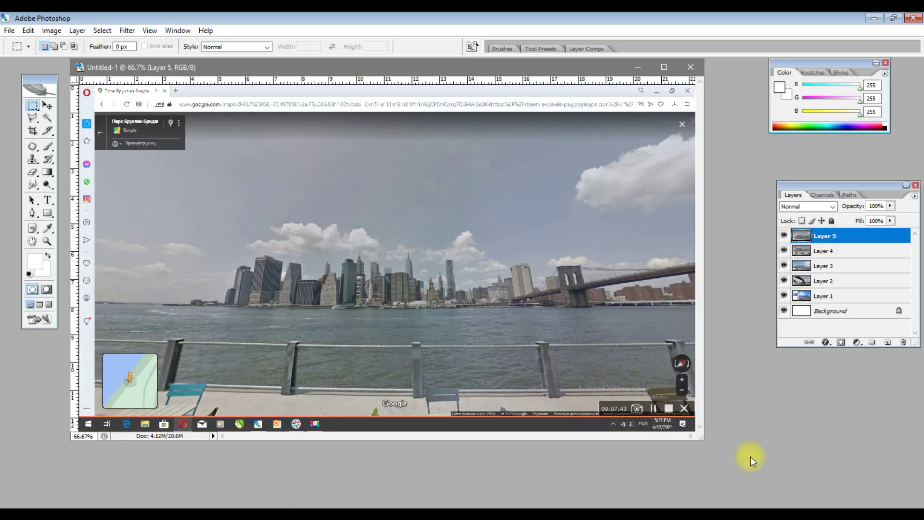
key("ctrl+v")
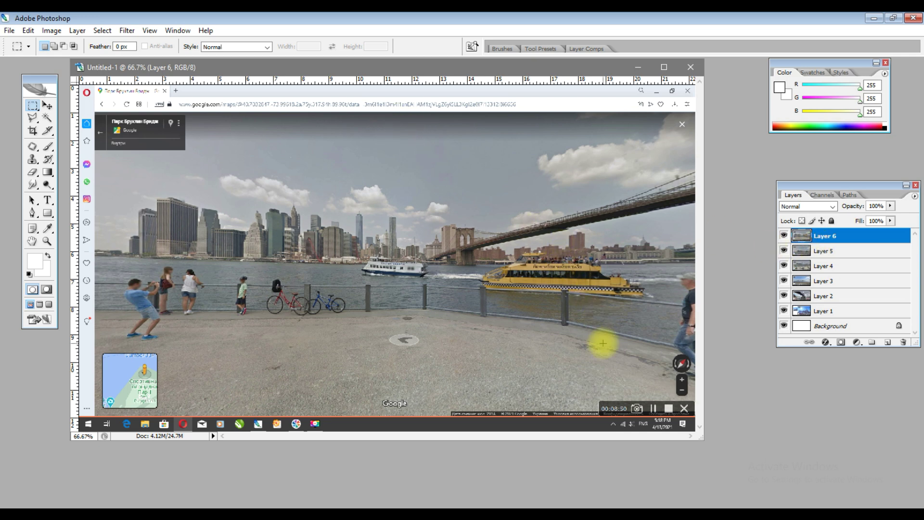
Hide Layers 6, 5, 4 and 3 one by one to review the screenshots beneath them
left_click(784, 237)
left_click(785, 251)
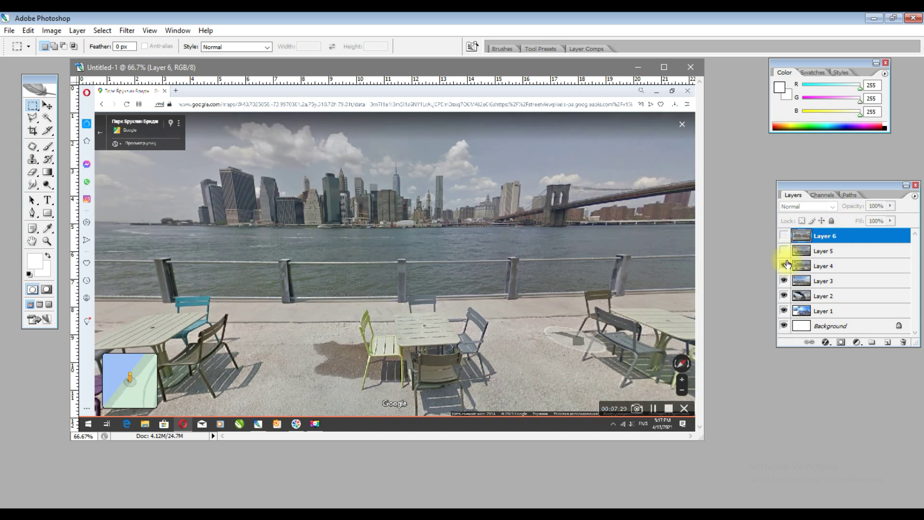
left_click(785, 266)
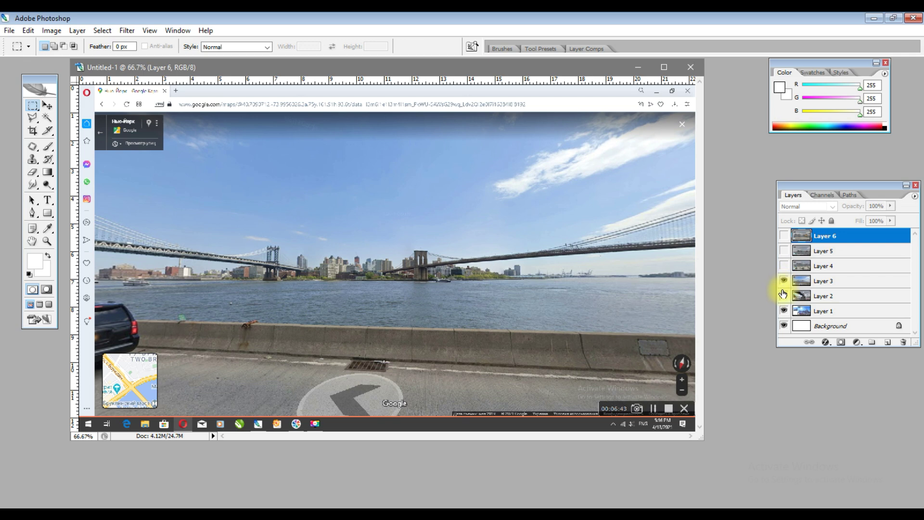
left_click(821, 284)
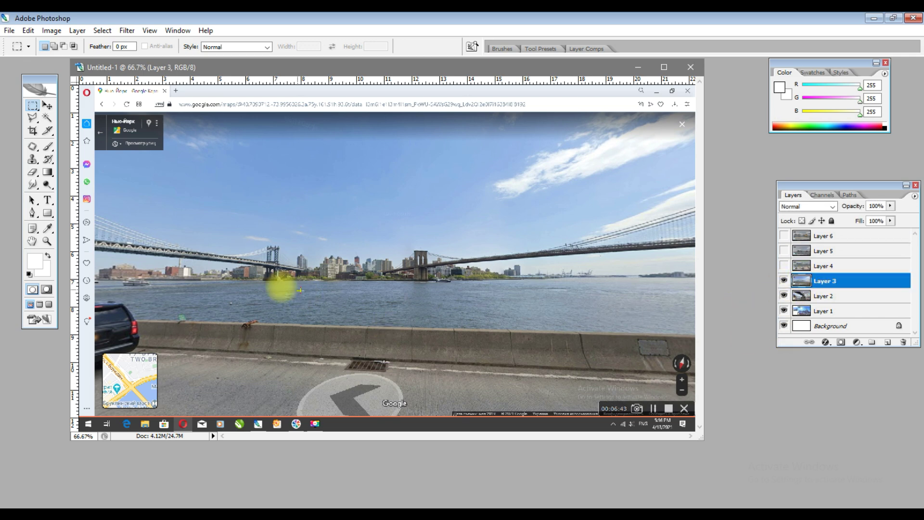
left_click(785, 282)
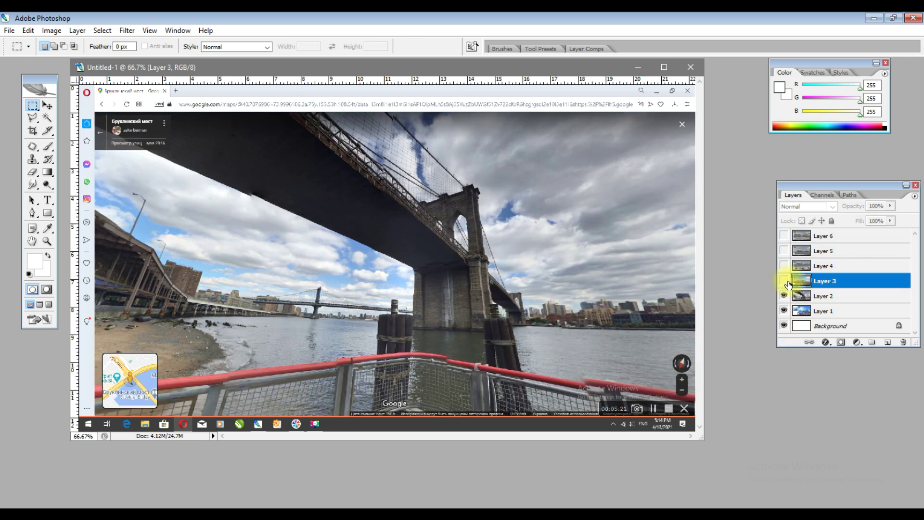
Delete Layer 2, the view from beneath the Brooklyn Bridge
left_click_drag(826, 296, 904, 344)
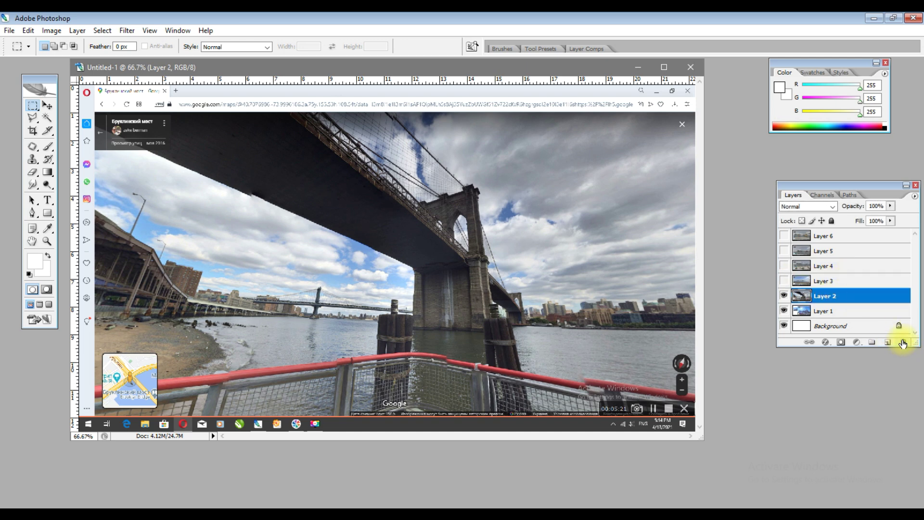
left_click(901, 341)
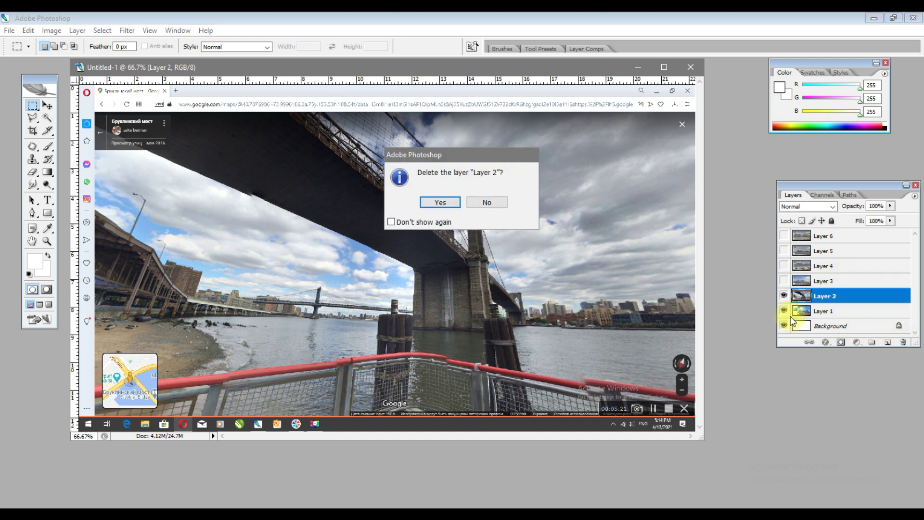
left_click(441, 203)
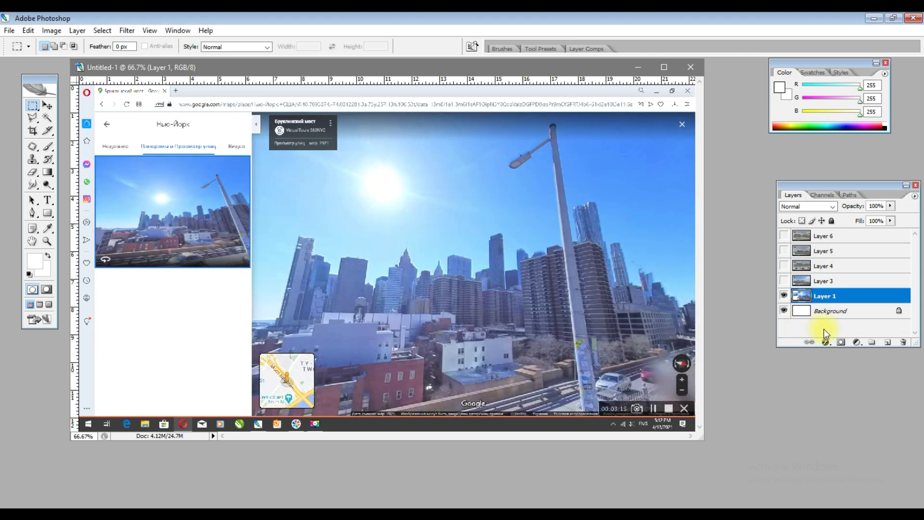
Show Layer 3 and copy a rectangular area of about 997 × 404 pixels with both bridge towers, the sky and water
left_click(784, 282)
left_click(821, 281)
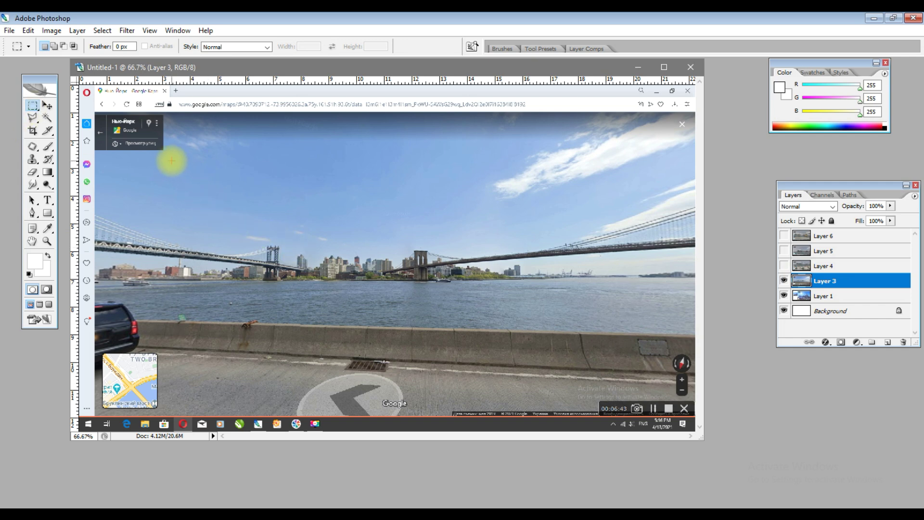
left_click_drag(170, 157, 498, 304)
key("ctrl+c")
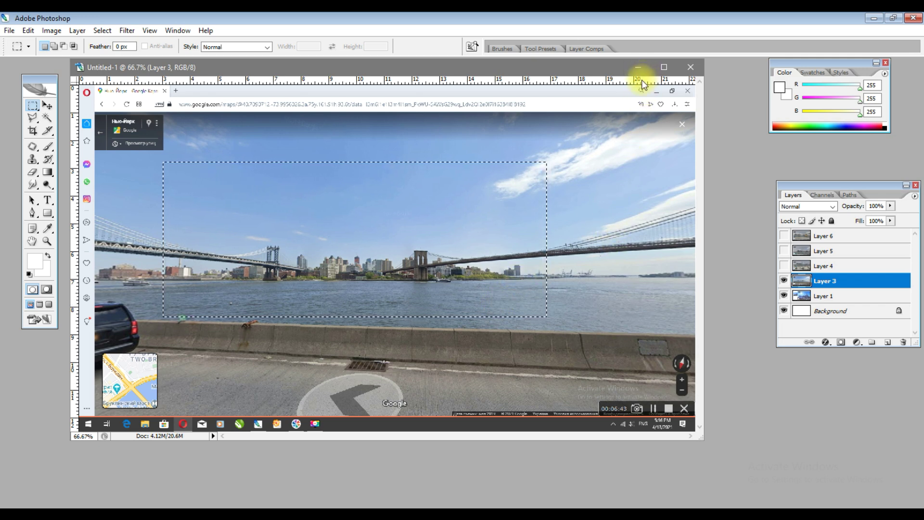
Create a new white RGB document of 997 × 404 pixels at 72 pixels/inch and paste the copied bridge view into it
key("ctrl+n")
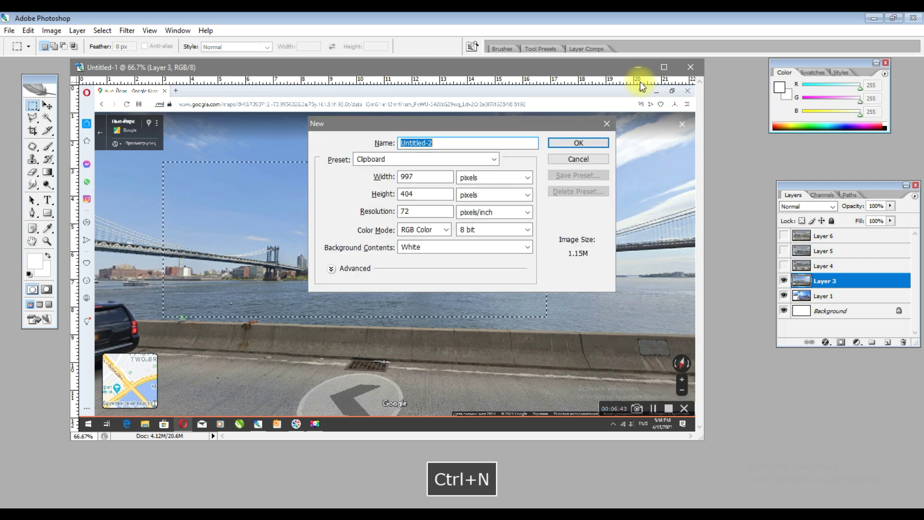
left_click(585, 149)
key("ctrl+v")
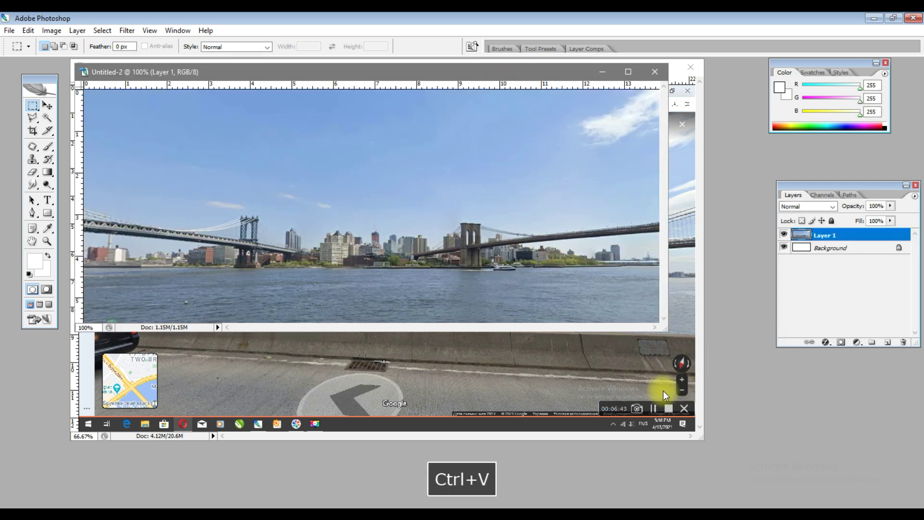
Minimize the original screenshot document, enlarge the new document's window and display the whole bridge image at 100%
mouse_move(479, 69)
left_mouse_down()
mouse_move(519, 186)
mouse_move(480, 97)
mouse_move(485, 69)
left_mouse_up()
left_click(639, 67)
key("ctrl+equal")
key("ctrl+equal")
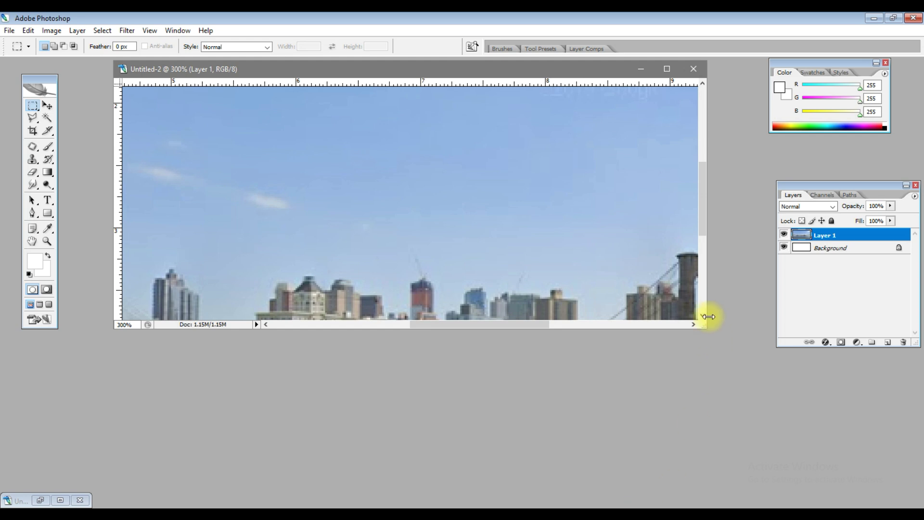
left_click_drag(705, 326, 760, 465)
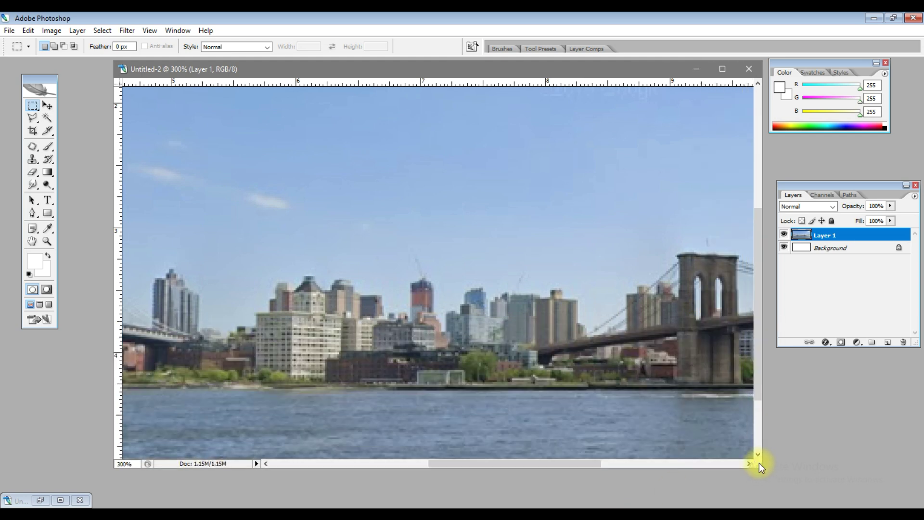
key("ctrl+minus")
key("ctrl+minus")
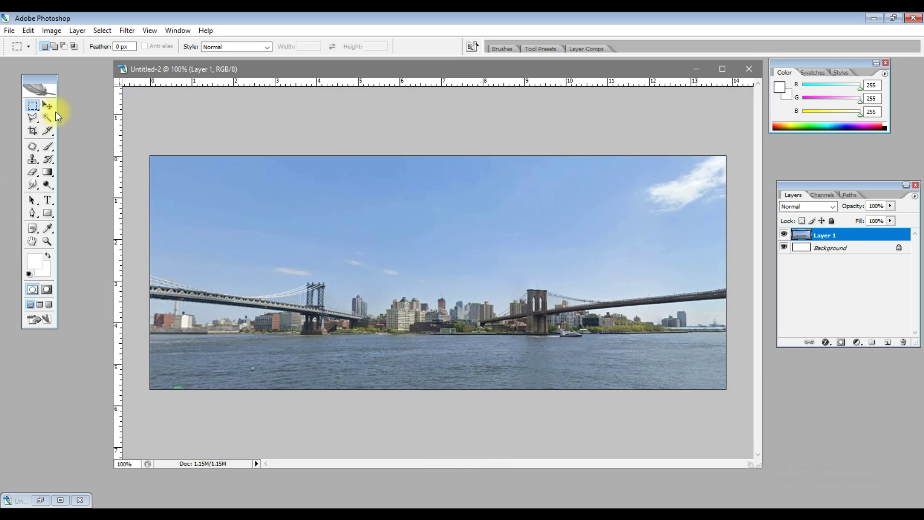
Crop the image to a full-height area about 10 ruler units wide containing both bridge towers, and clear the selection
left_click_drag(226, 158, 604, 358)
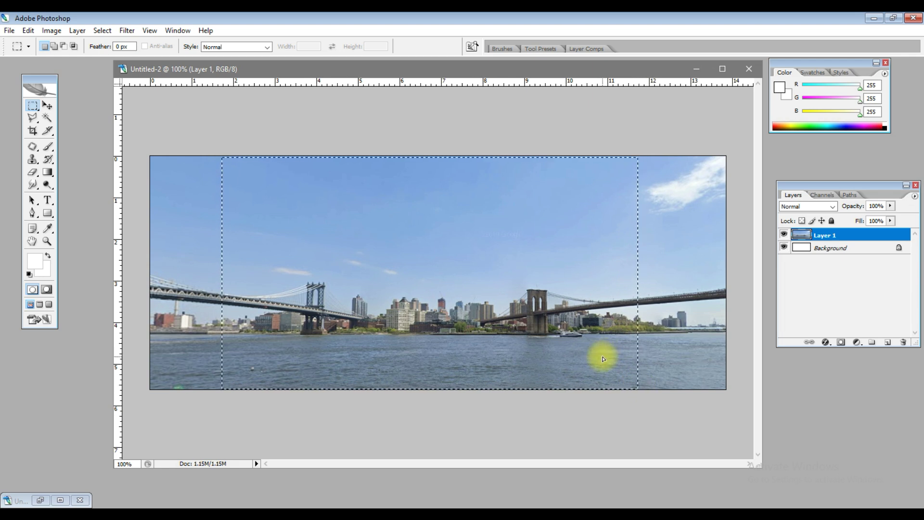
left_click(52, 30)
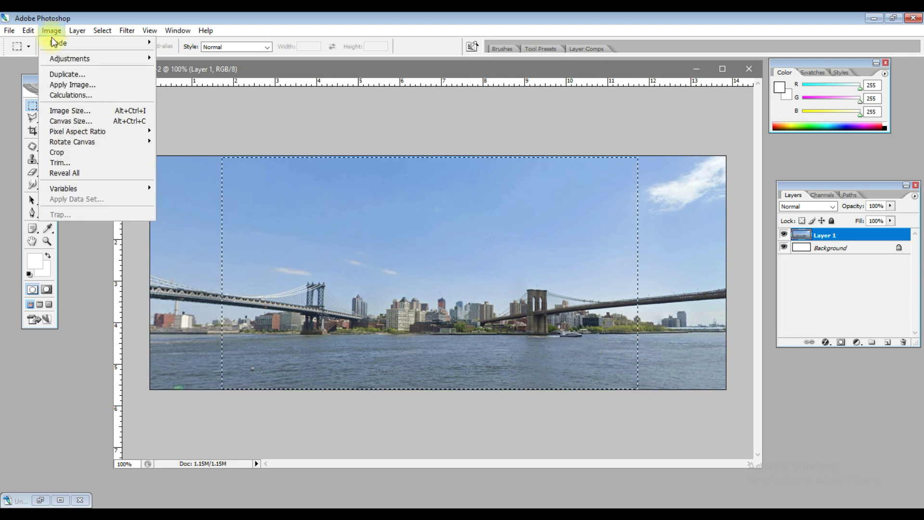
left_click(75, 155)
key("ctrl+d")
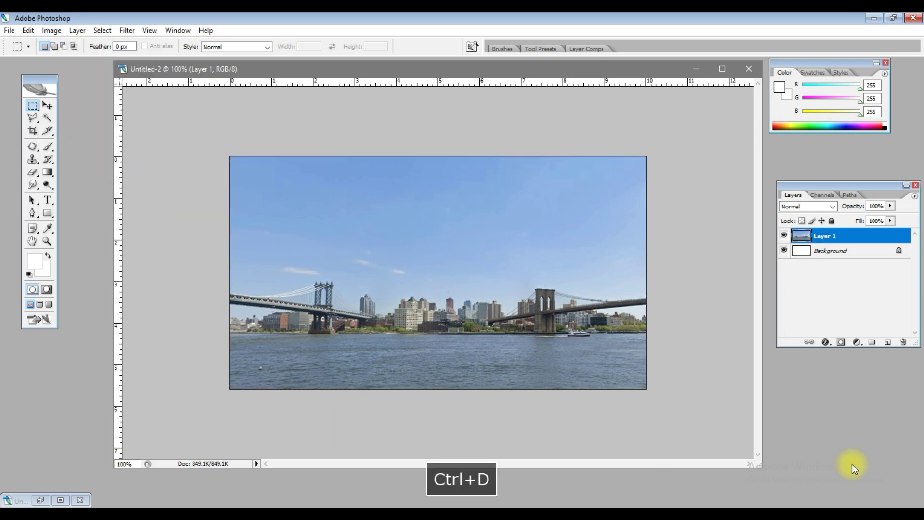
Scale Layer 1 up proportionally to 109.7% with Free Transform, extending it beyond the canvas's upper and side edges
key("ctrl+t")
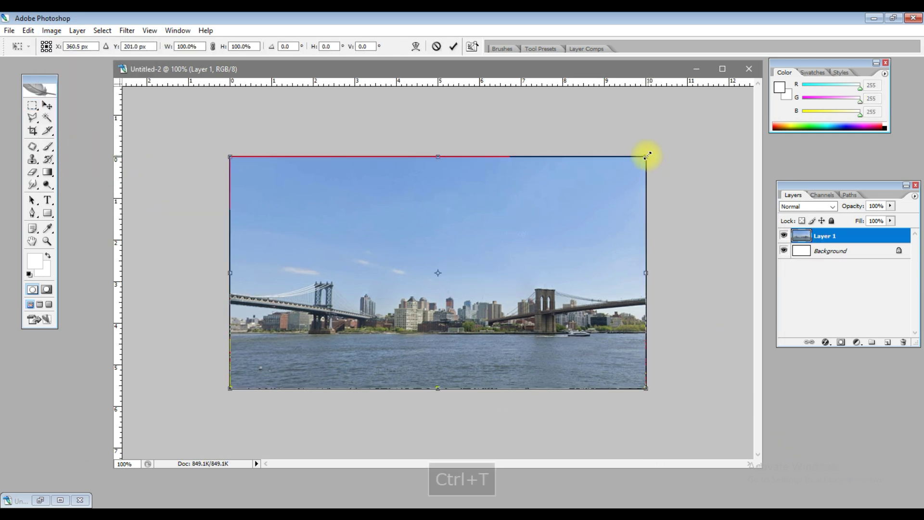
left_click_drag(647, 155, 661, 140)
left_click_drag(230, 149, 201, 138)
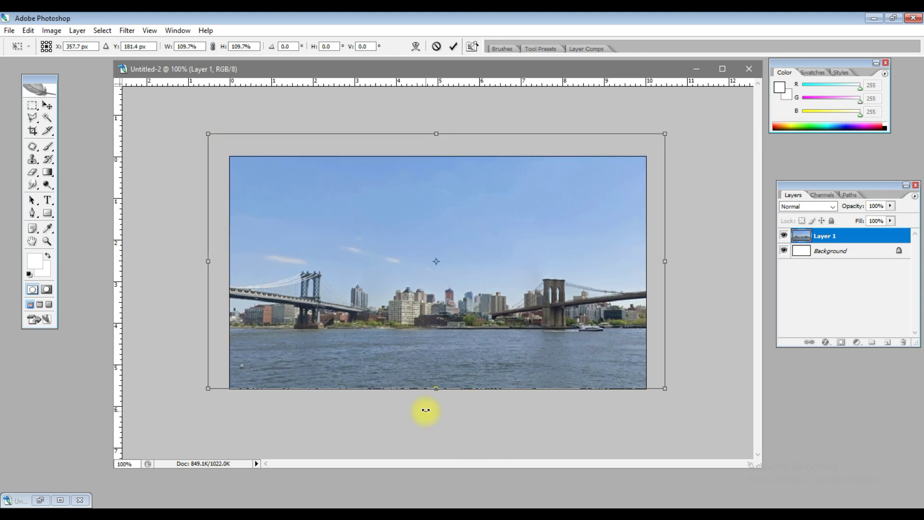
key("Return")
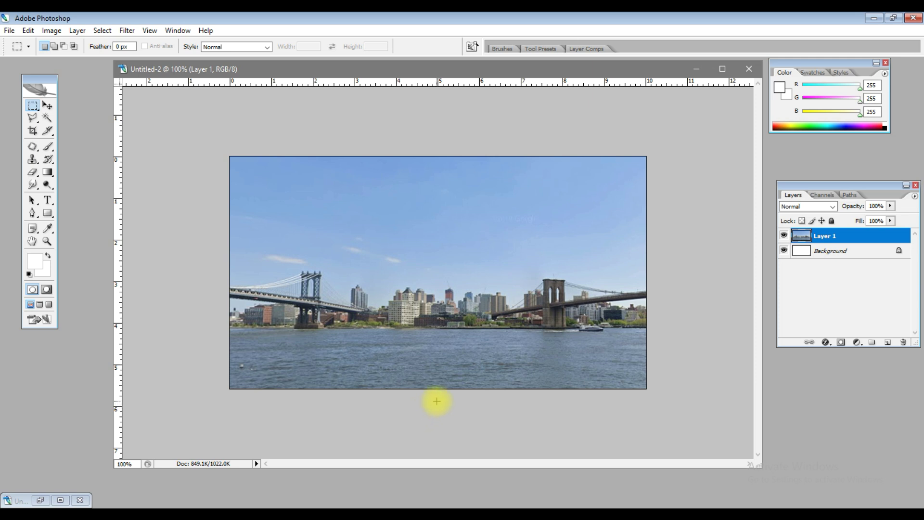
Shape the RGB curve in Curves with raised highlights, a near-neutral midpoint and a shadow point at input 56, output 54
key("ctrl+m")
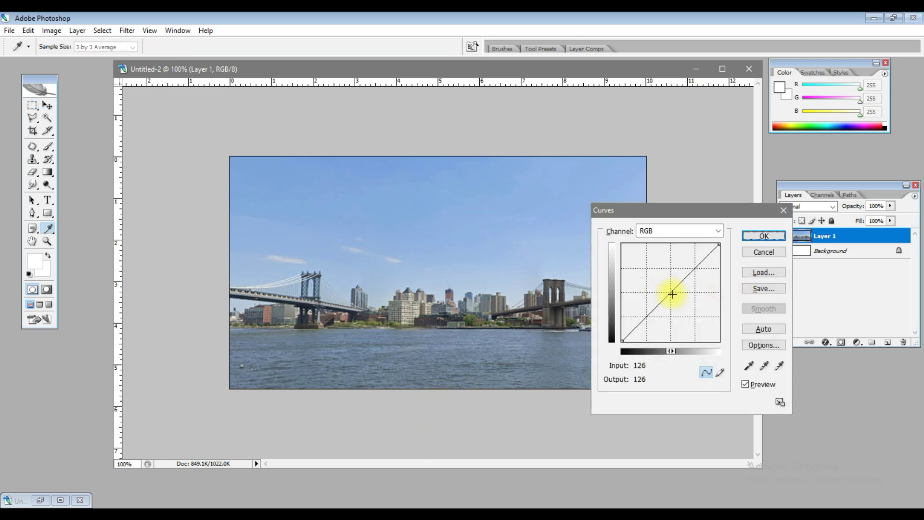
left_click(673, 294)
left_click(692, 269)
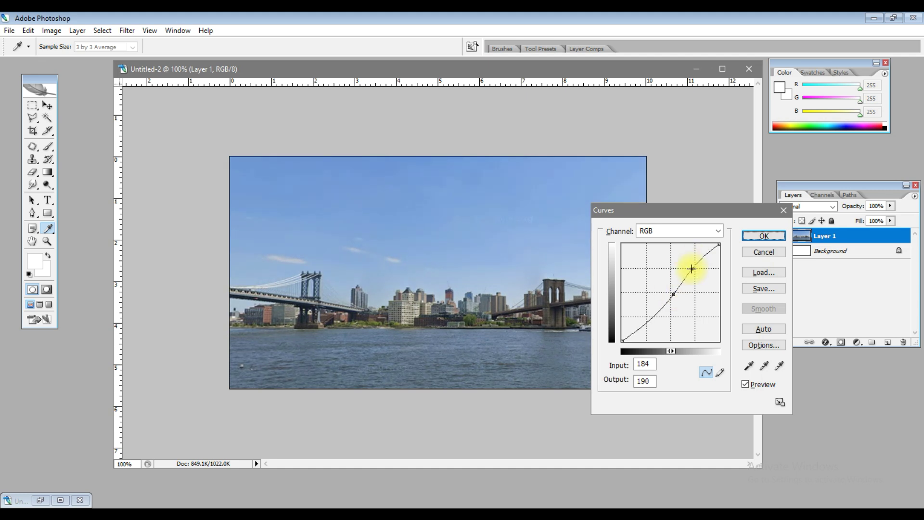
left_click_drag(692, 268, 690, 268)
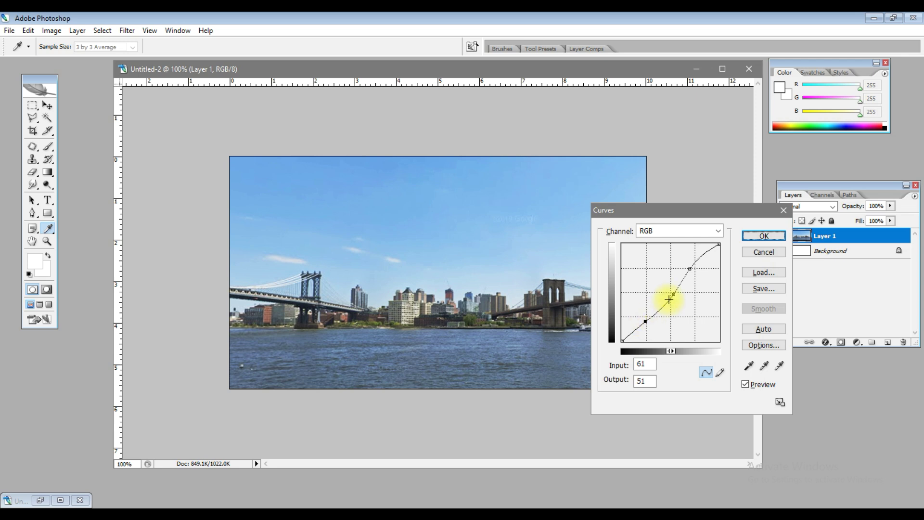
left_click_drag(674, 296, 670, 295)
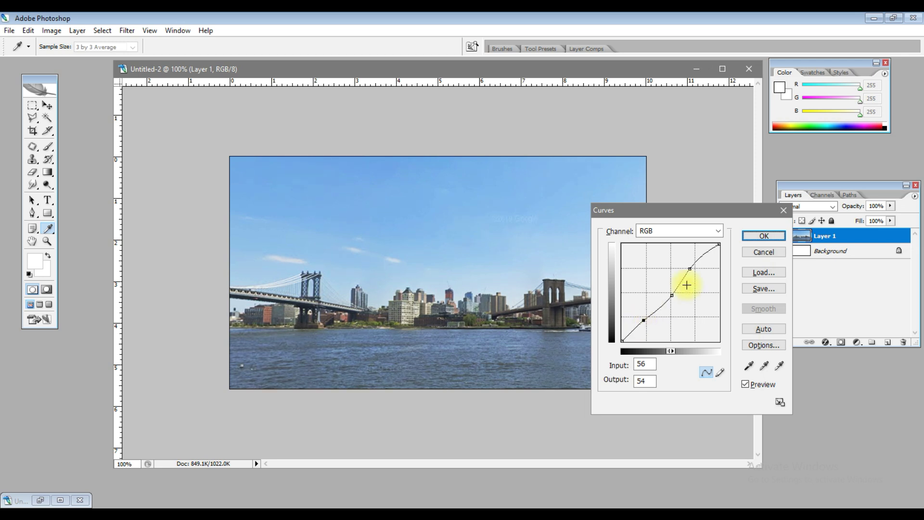
Adjust the Blue channel curve with lowered shadows, a midtone point and a highlight point at input 193, output 178
left_click(647, 231)
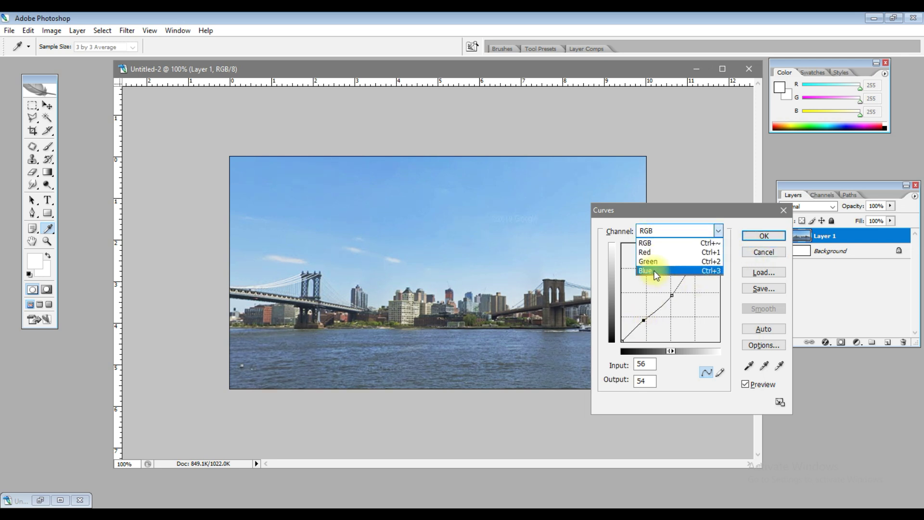
left_click(653, 271)
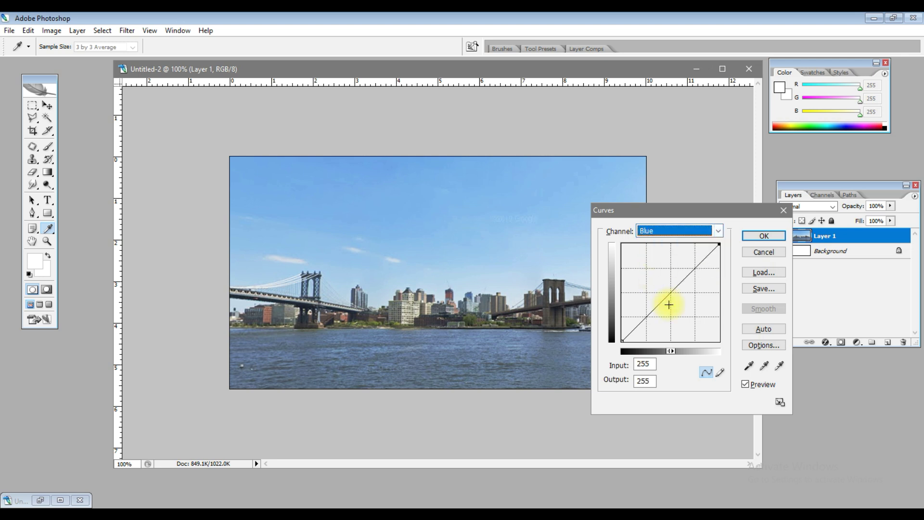
left_click(673, 297)
left_click(643, 330)
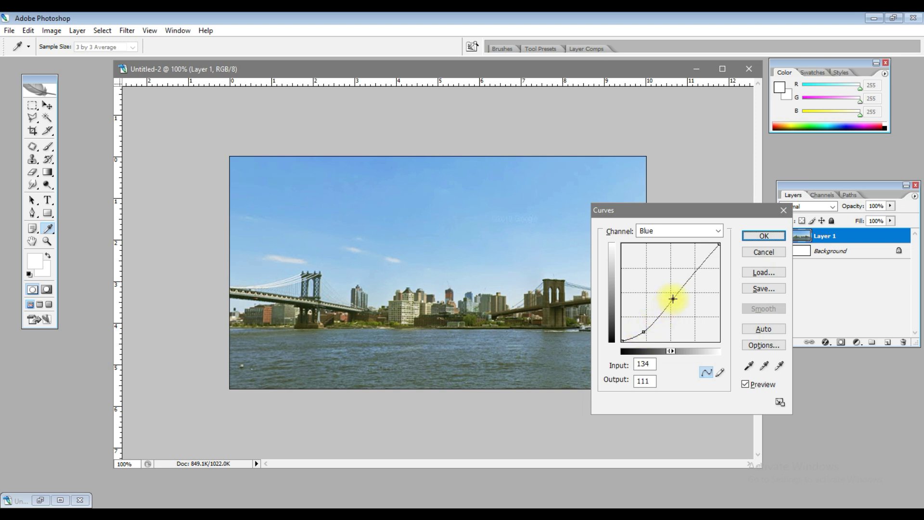
left_click_drag(672, 299, 696, 274)
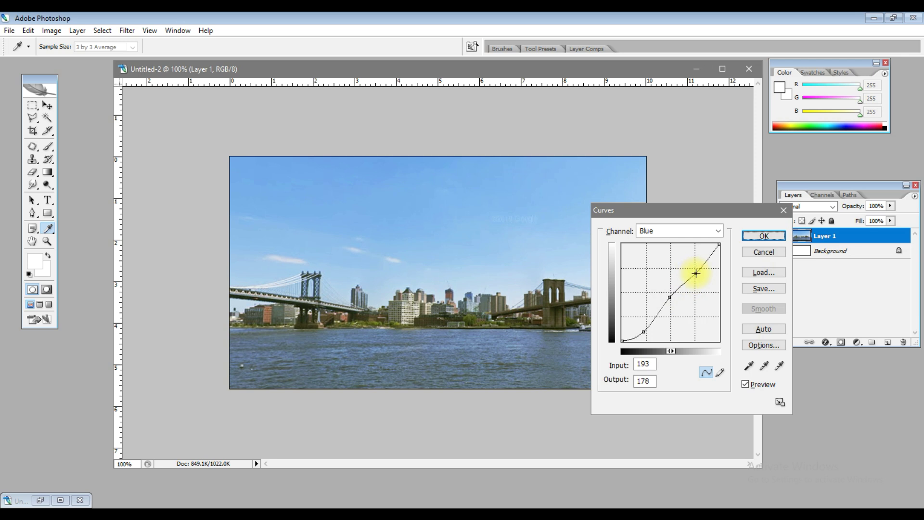
Adjust the Green channel curve with a slightly raised midtone point and a shadow point at input 60, output 61, and apply Curves
left_click(666, 230)
left_click(665, 260)
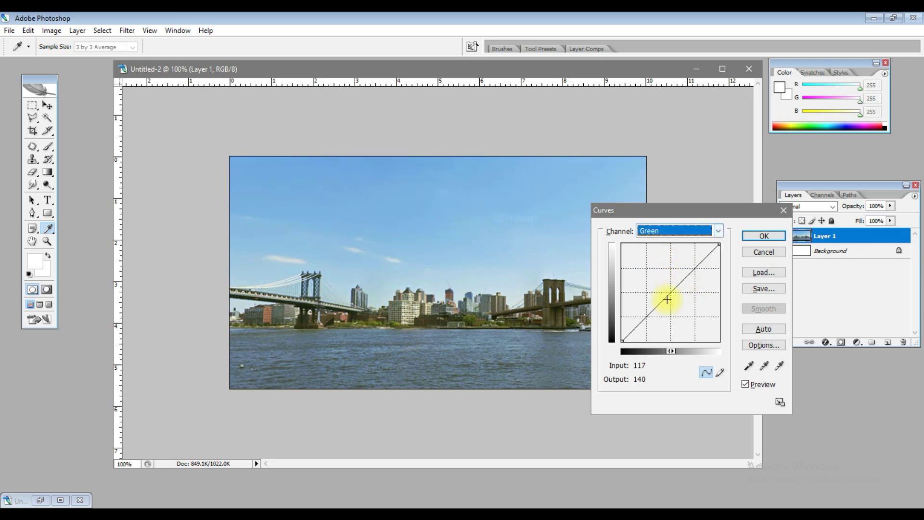
left_click_drag(672, 294, 671, 290)
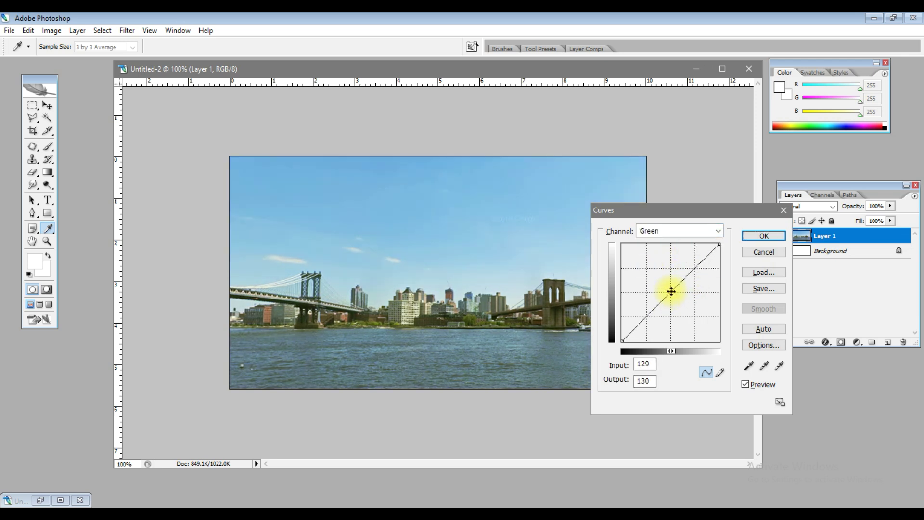
left_click(646, 319)
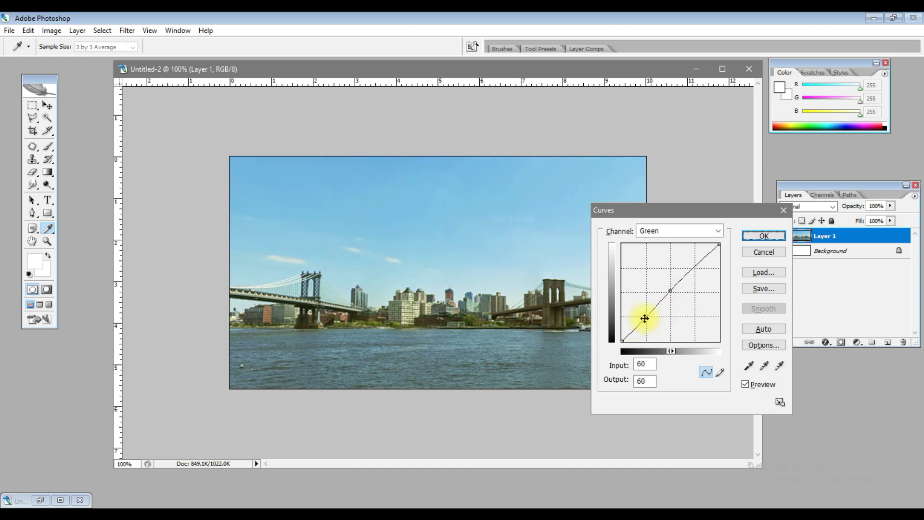
left_click_drag(644, 318, 645, 318)
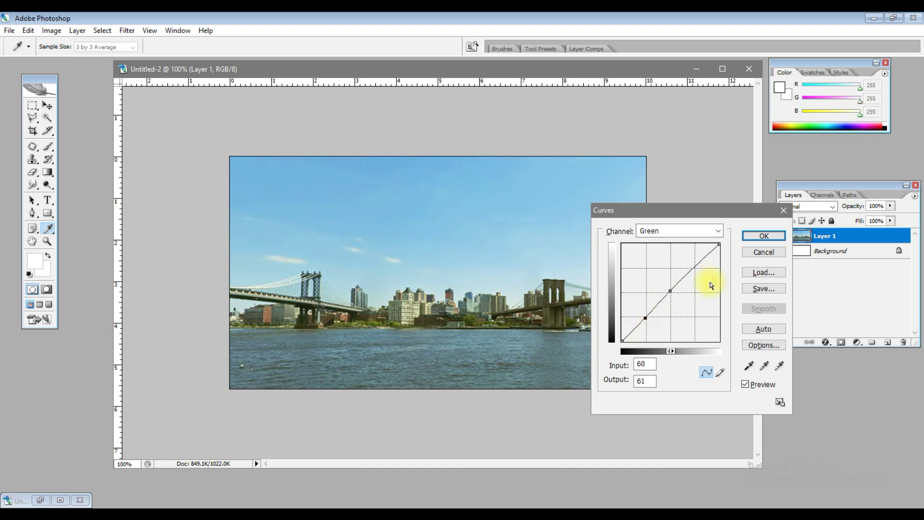
left_click(765, 236)
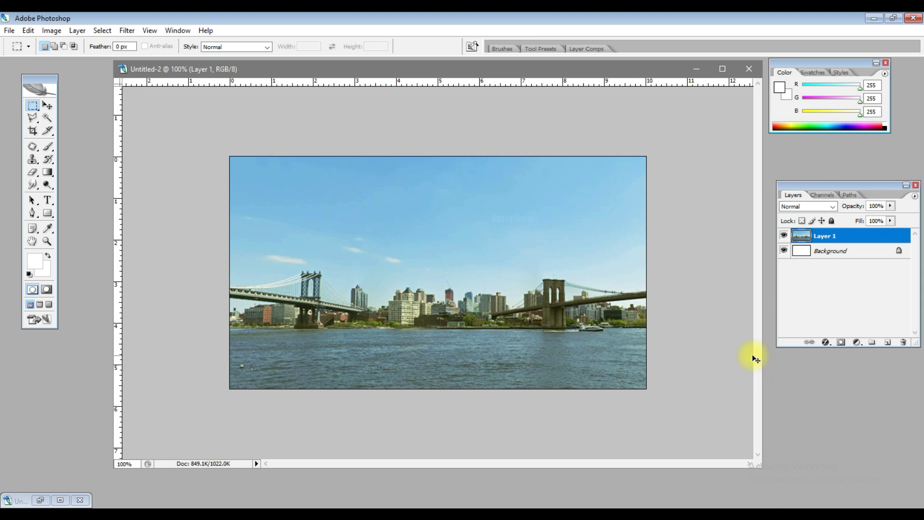
Apply Levels to Layer 1 with the black point raised slightly, the white point lowered slightly and the midtone slider adjusted
key("ctrl+l")
left_click_drag(665, 288, 721, 74)
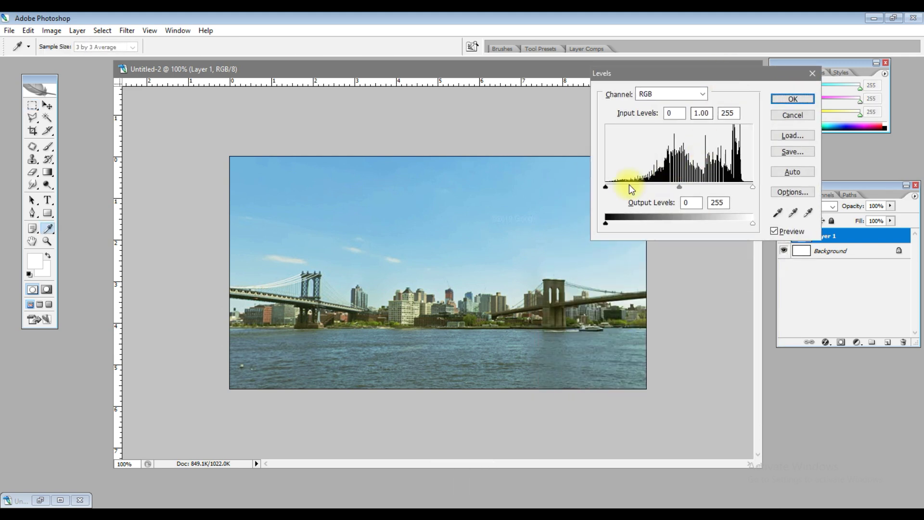
left_click_drag(606, 187, 613, 186)
left_click_drag(752, 187, 746, 188)
left_click_drag(680, 188, 683, 188)
left_click(787, 99)
key("m")
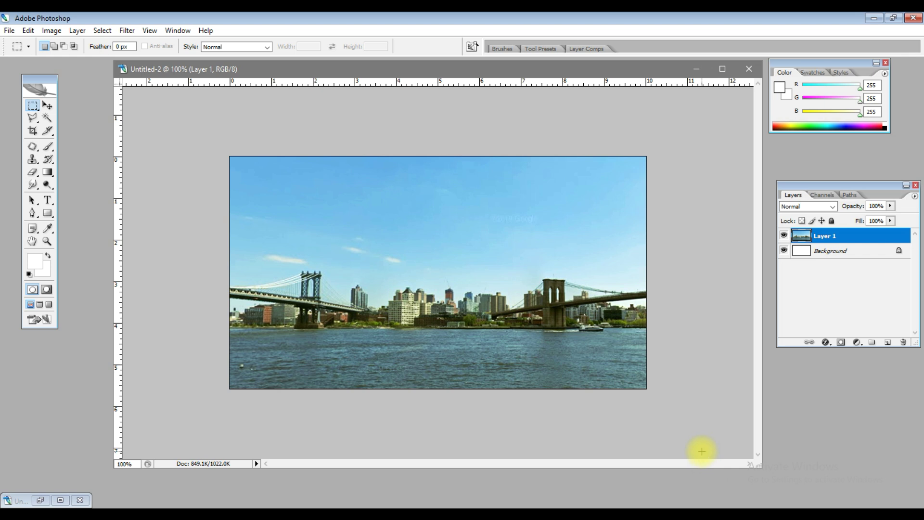
key("ctrl+plus")
key("ctrl+minus")
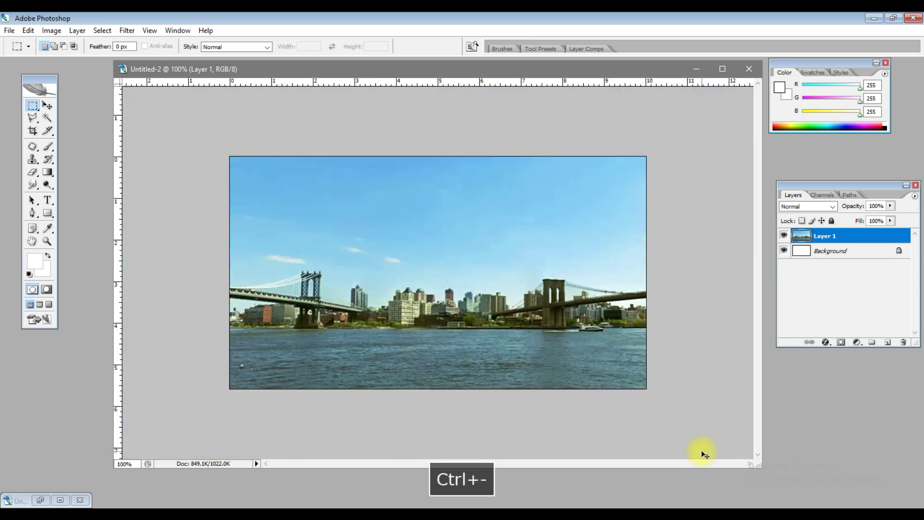
key("ctrl+minus")
key("ctrl+equal")
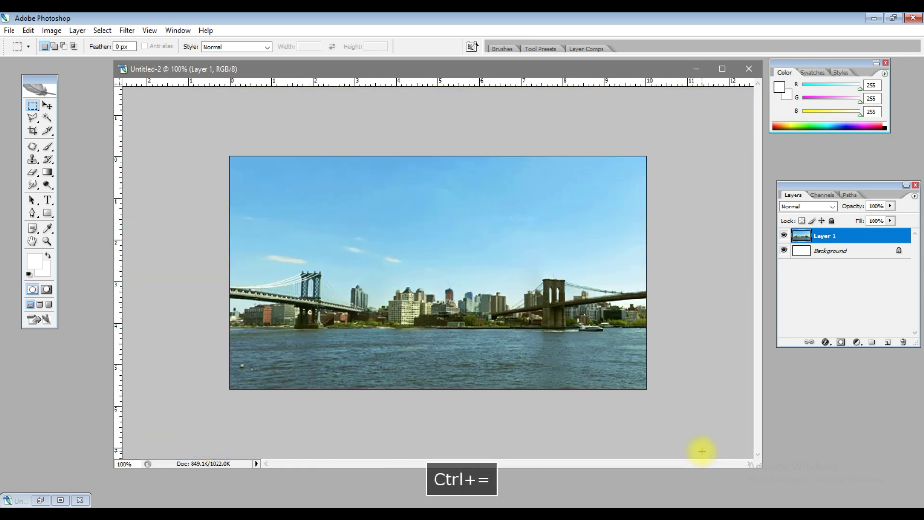
left_click(11, 31)
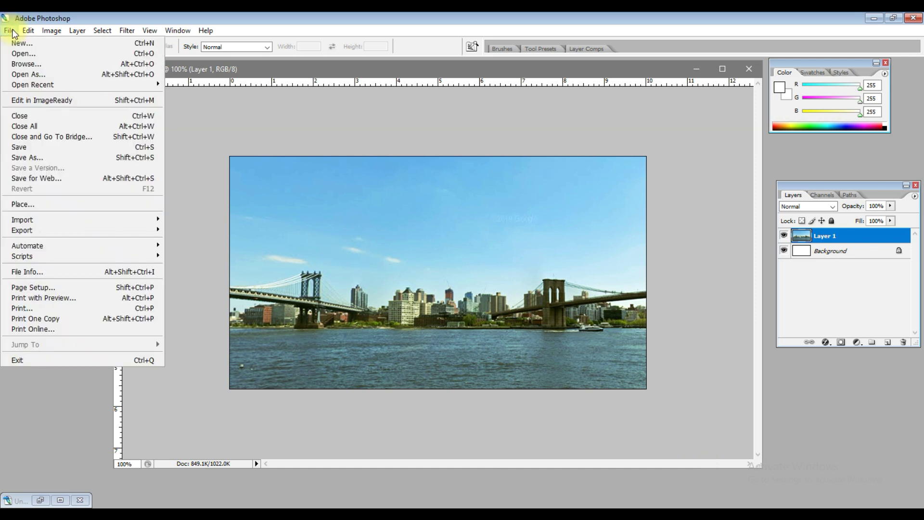
left_click(17, 54)
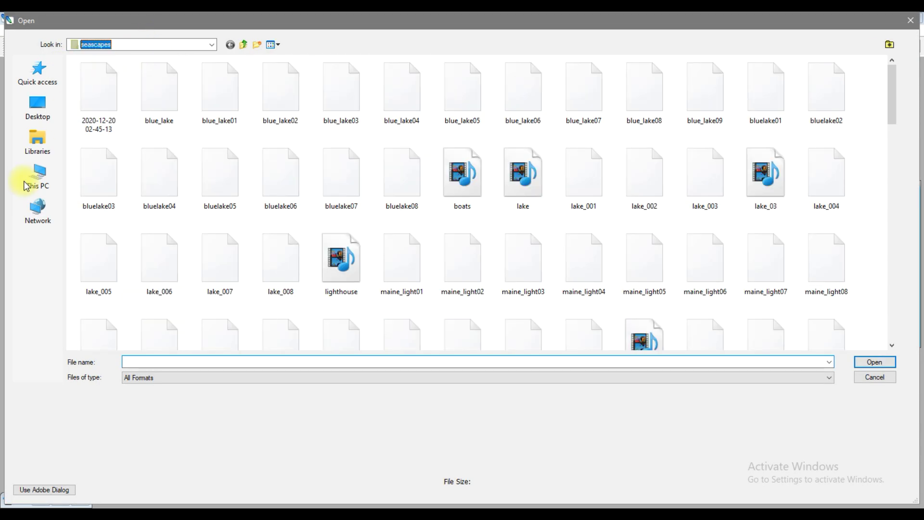
left_click(211, 46)
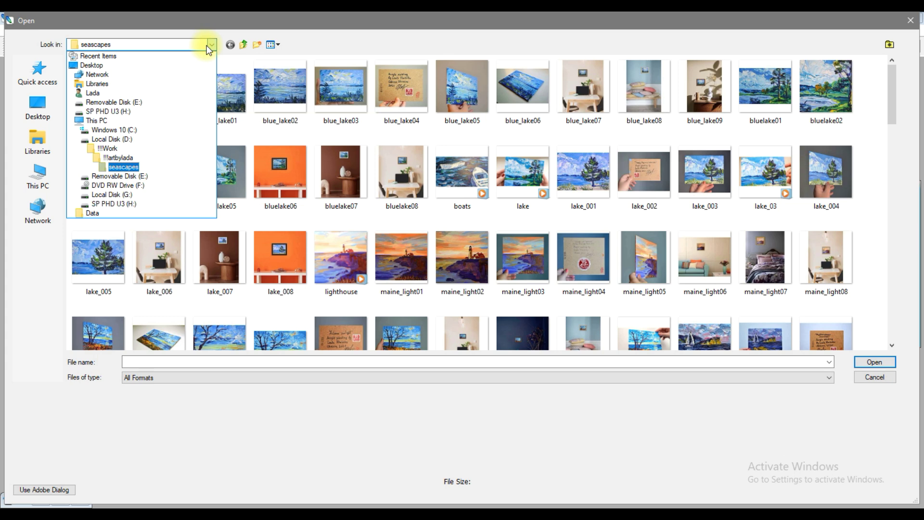
left_click(123, 194)
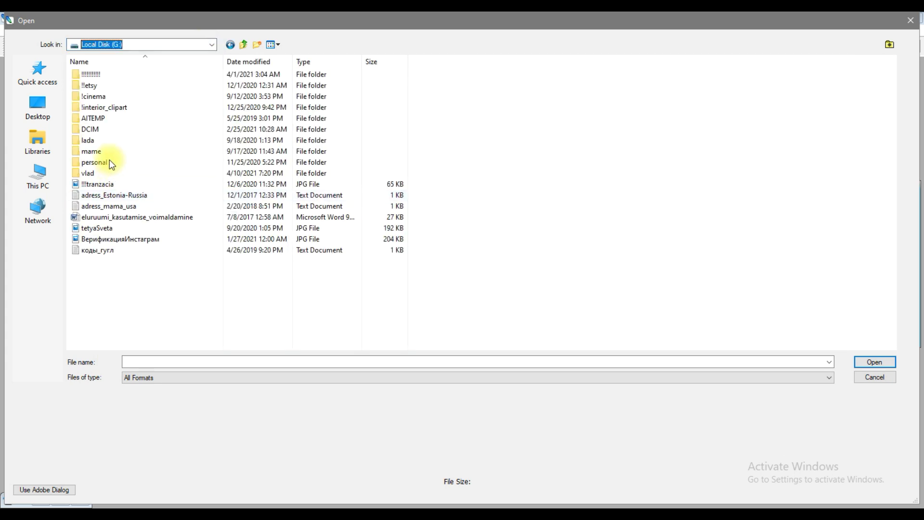
double_click(110, 75)
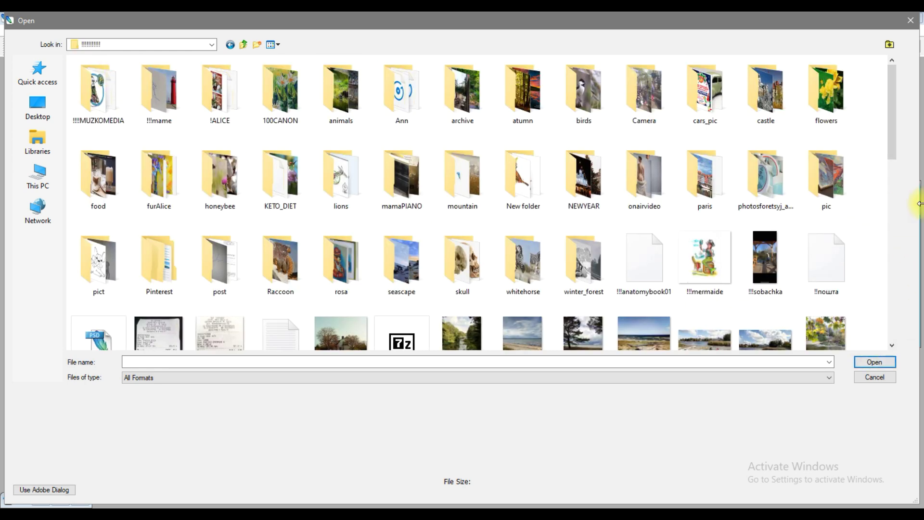
left_click_drag(892, 148, 898, 207)
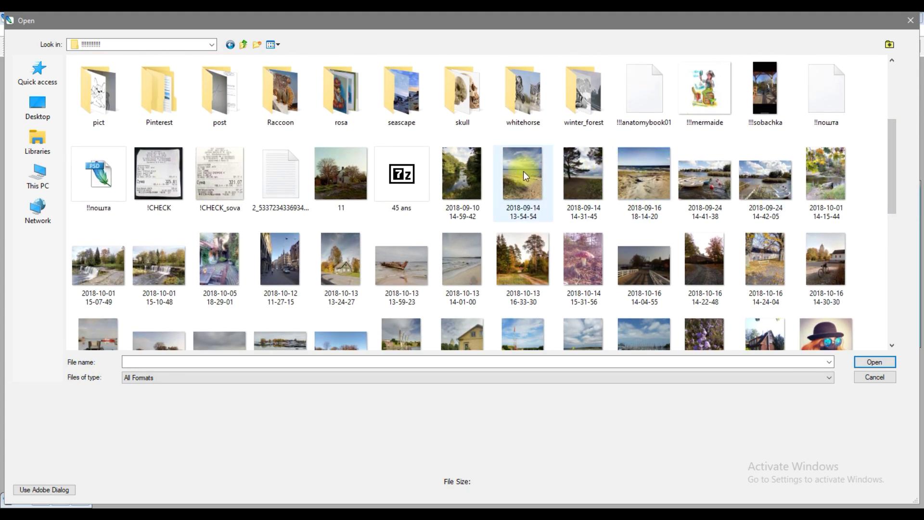
left_click_drag(890, 158, 892, 201)
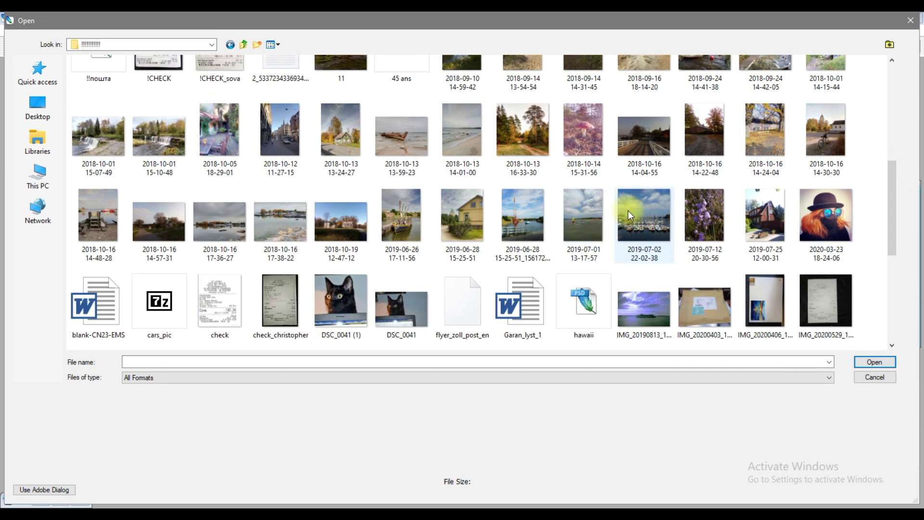
left_click(652, 208)
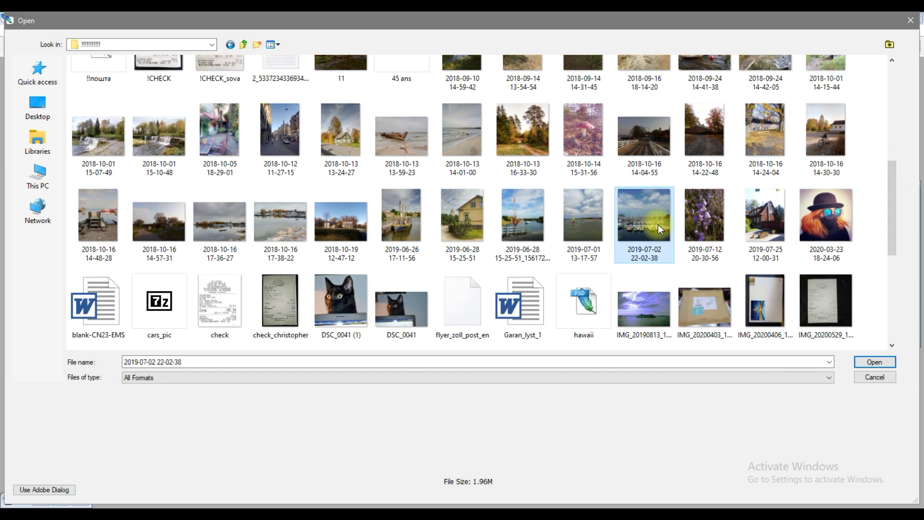
left_click(608, 226)
left_click(875, 362)
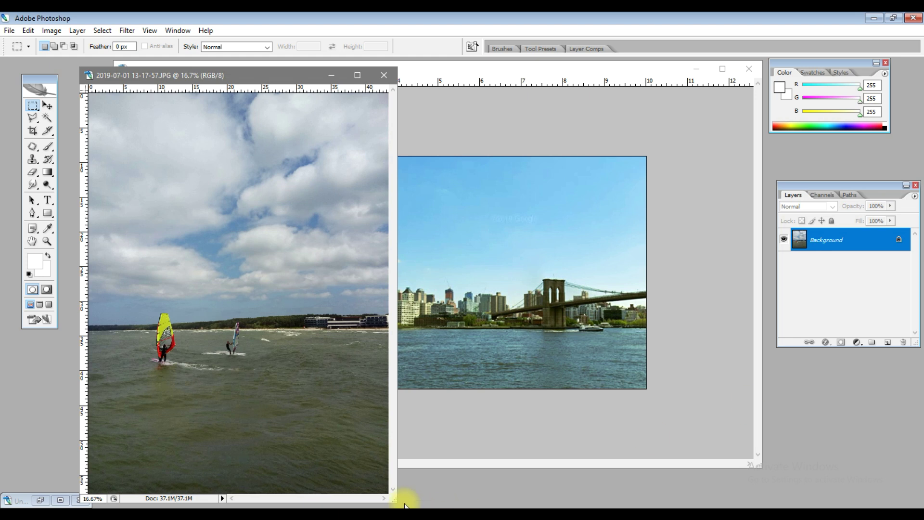
Copy a full-width rectangle of cloudy sky above the horizon from the windsurfing photo and paste it into Untitled-2
left_click_drag(397, 502, 541, 503)
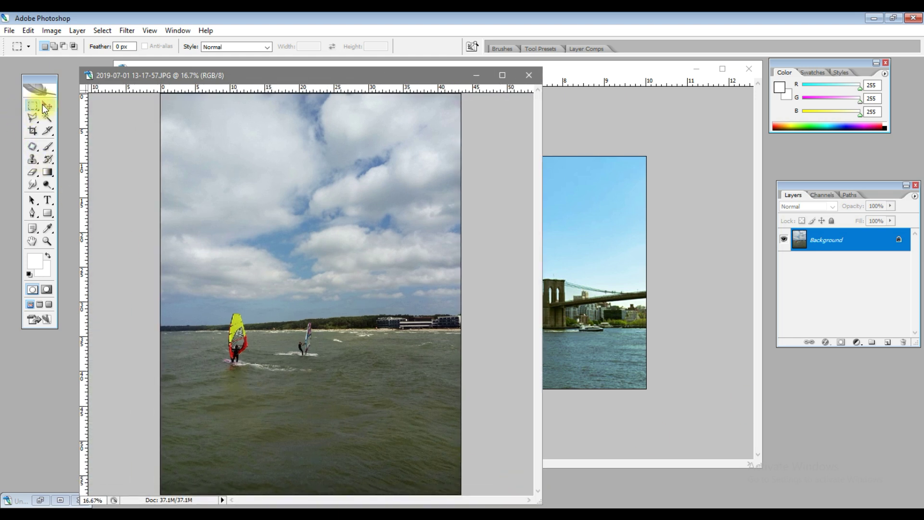
left_click_drag(158, 118, 462, 306)
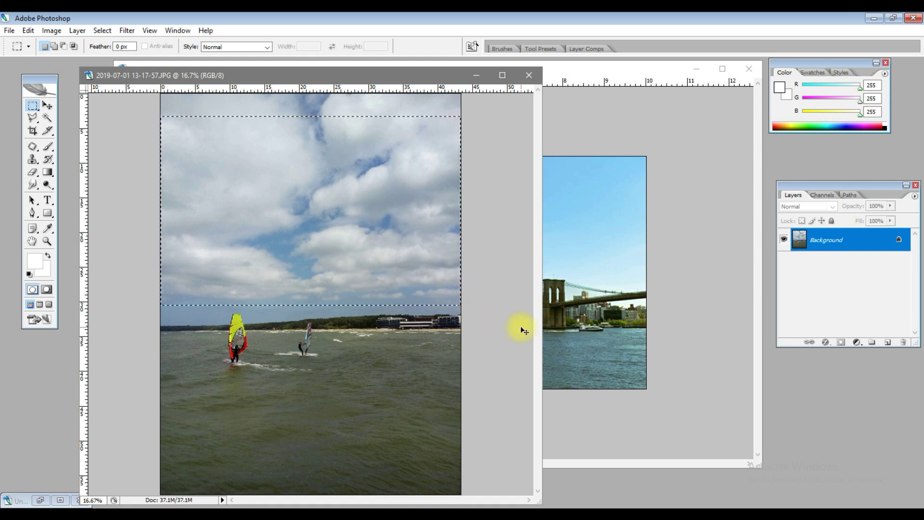
key("ctrl+c")
left_click(604, 68)
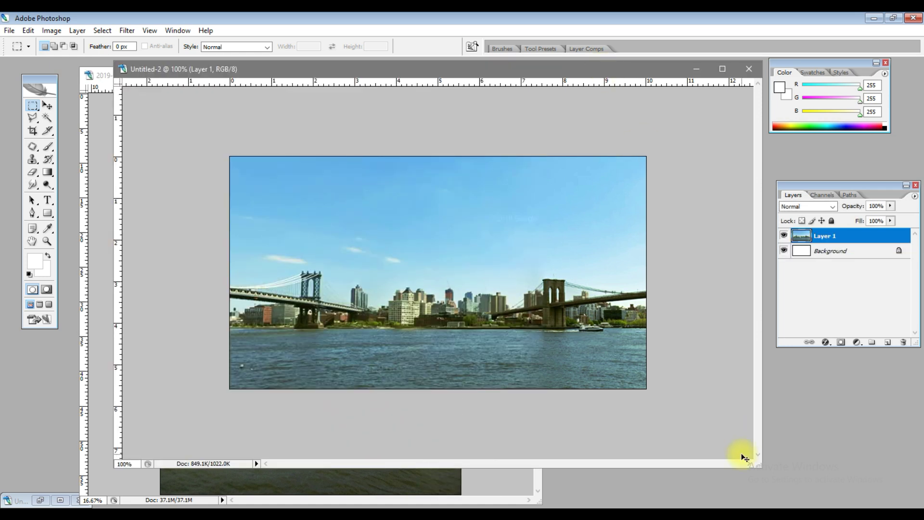
key("ctrl+v")
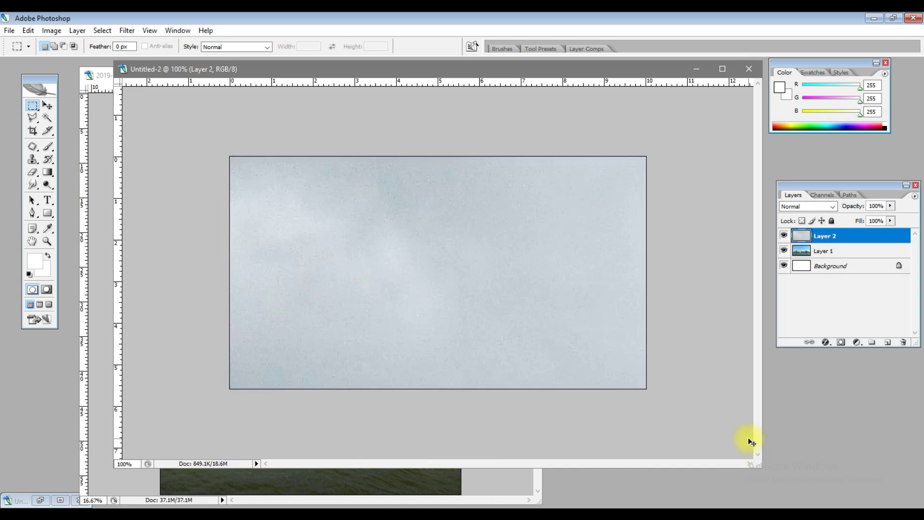
Scale the pasted sky down with Free Transform and position it over the upper part of the skyline image
key("ctrl+t")
left_click_drag(230, 156, 188, 89)
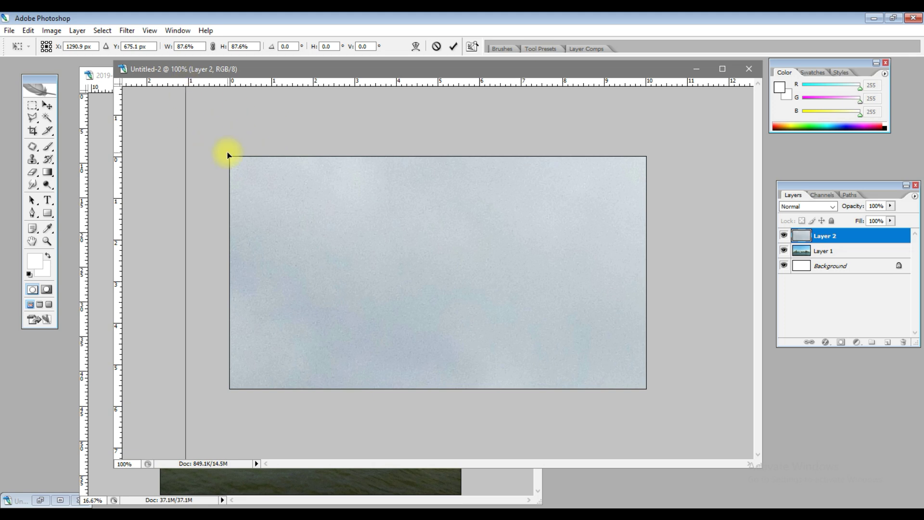
key("ctrl+minus")
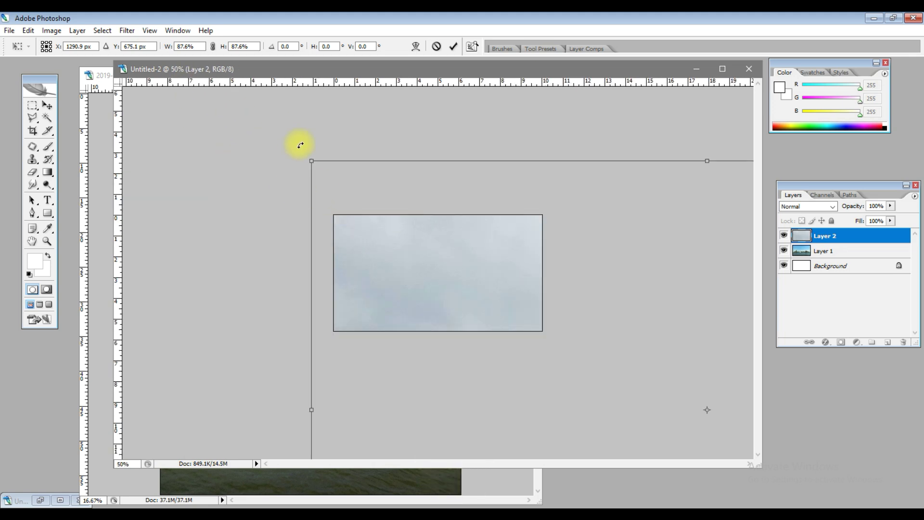
left_click_drag(318, 166, 252, 145)
left_click_drag(688, 385, 476, 275)
left_click_drag(269, 111, 385, 189)
mouse_move(396, 246)
left_mouse_down()
mouse_move(378, 238)
mouse_move(382, 248)
left_mouse_up()
left_click_drag(522, 170, 547, 163)
key("Return")
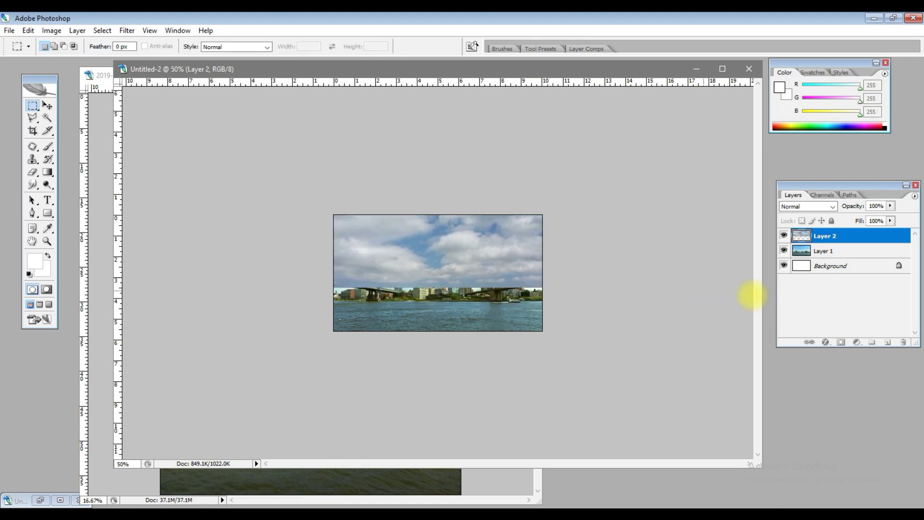
Try the Multiply and Screen blend modes on Layer 2, and set it to Overlay
left_click(812, 207)
left_click(800, 258)
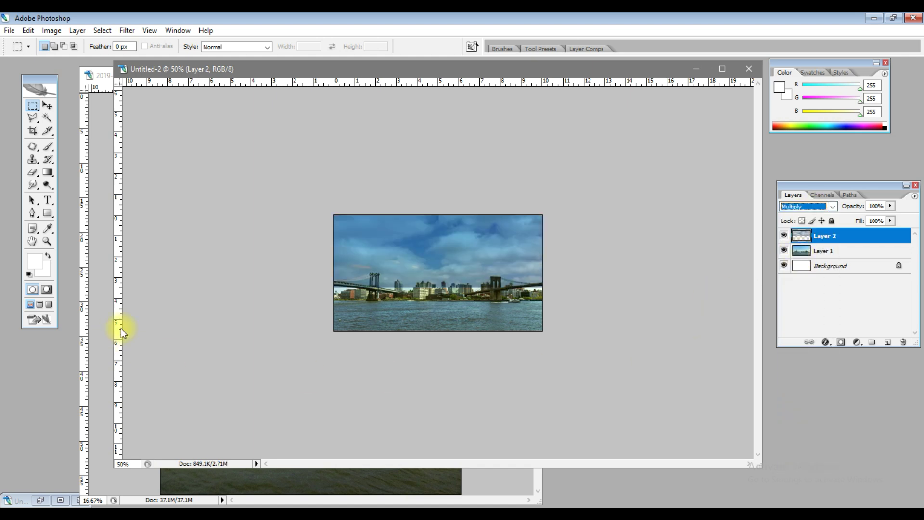
key("ctrl+equal")
key("ctrl+equal")
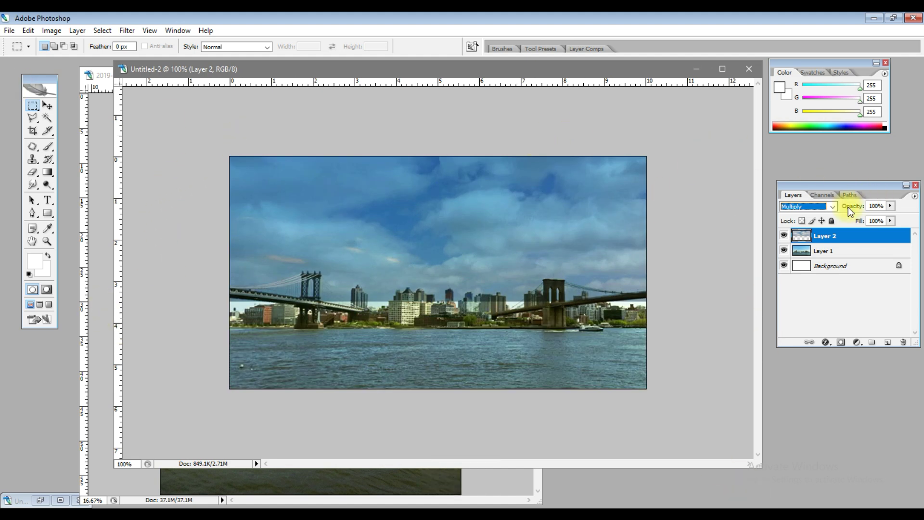
left_click(813, 207)
left_click(794, 301)
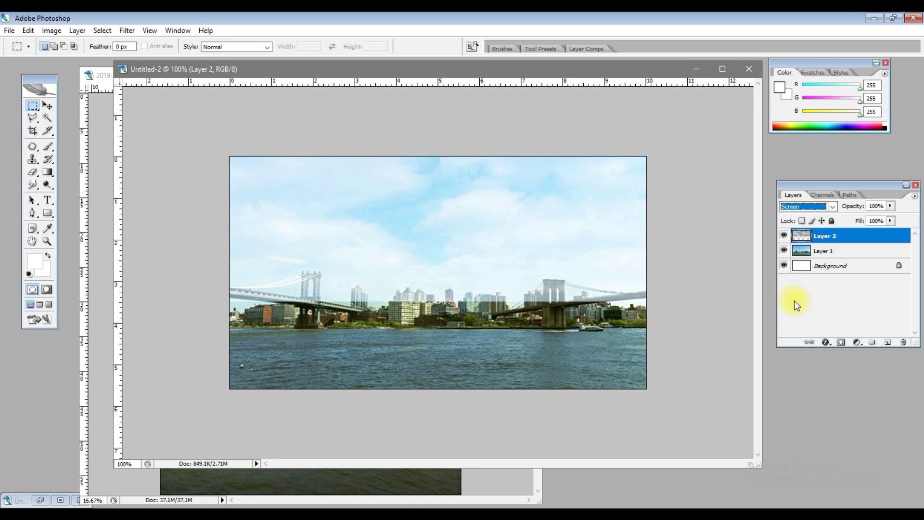
left_click(812, 207)
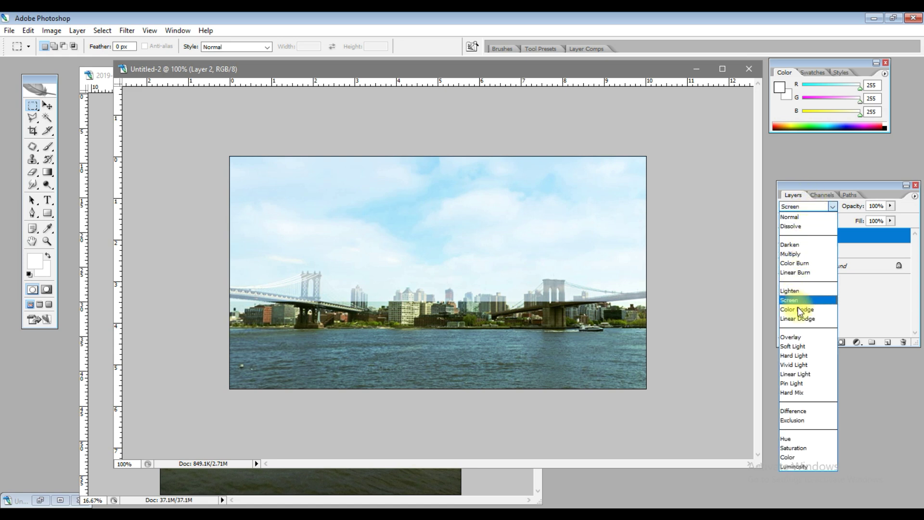
left_click(800, 337)
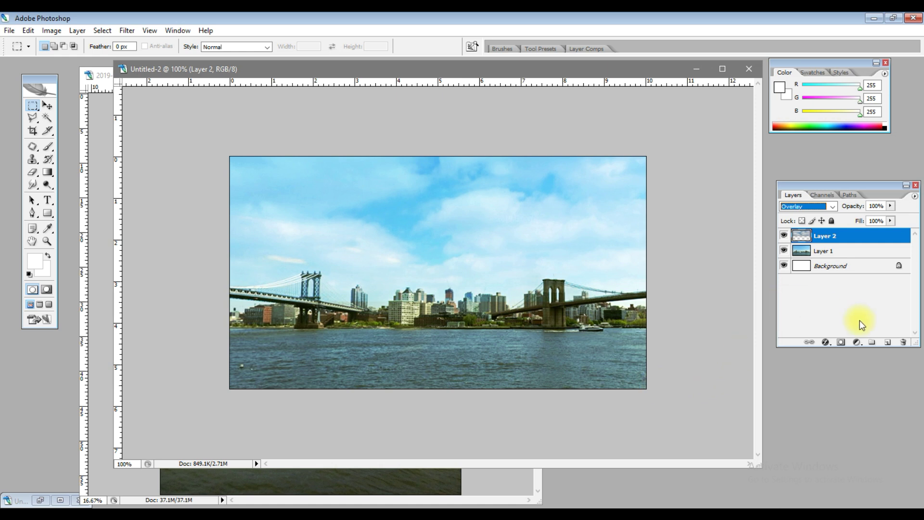
Mask Layer 2 with a black-to-white linear gradient rising about 2 ruler units from the waterline, and apply the mask to the layer
left_click(841, 341)
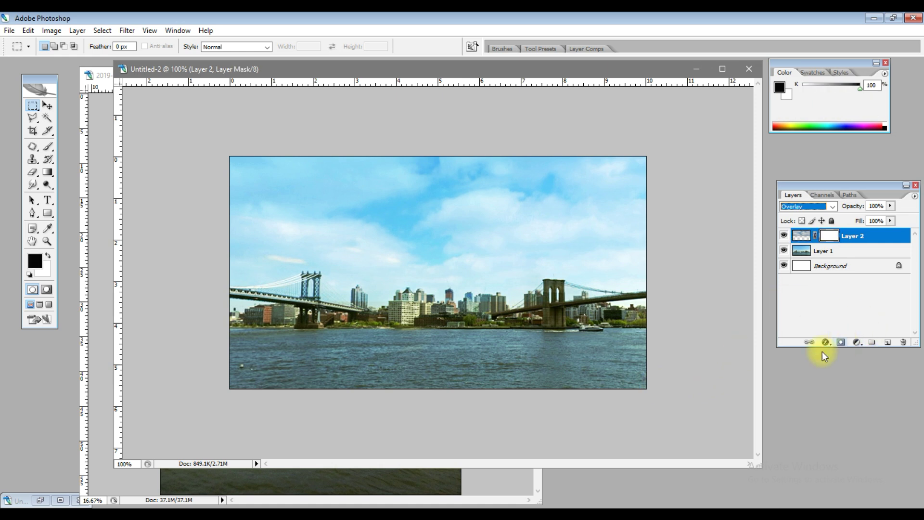
left_click(47, 172)
left_click_drag(440, 326, 439, 241)
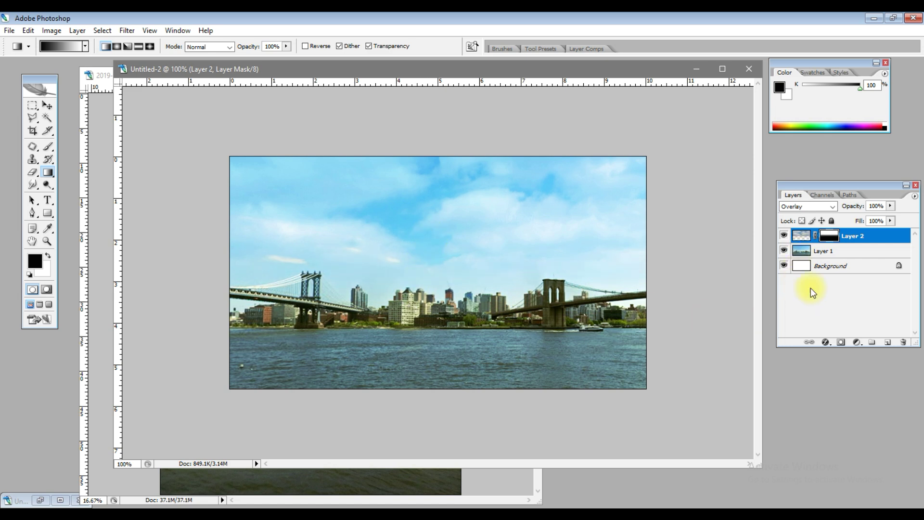
left_click_drag(829, 235, 905, 343)
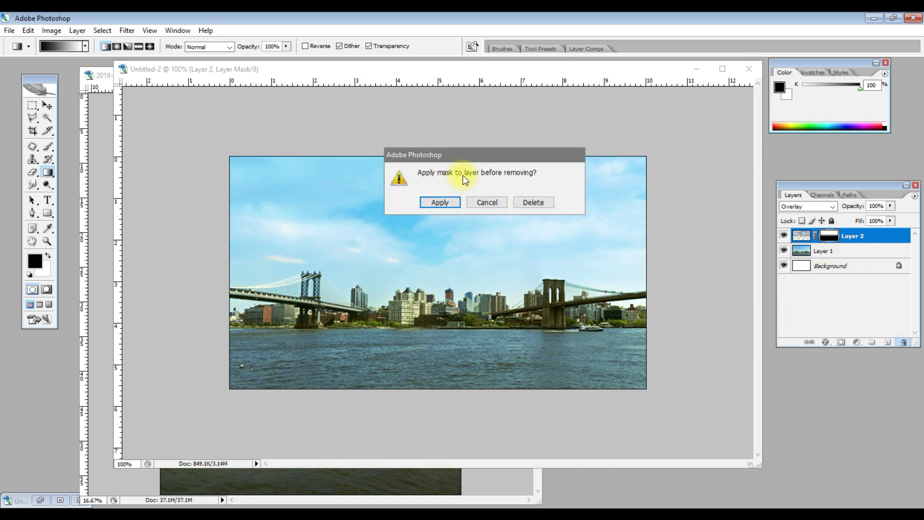
left_click(447, 207)
Duplicate Layer 2, set the copy's blend mode to Normal and lower its opacity
left_click_drag(881, 239, 889, 341)
left_click(834, 206)
left_click(820, 219)
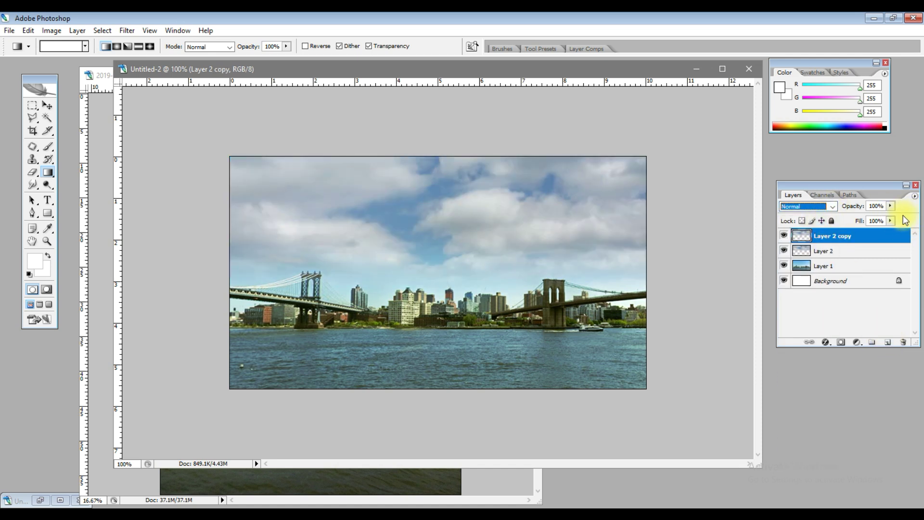
left_click(892, 206)
left_click_drag(863, 217, 856, 218)
left_click(805, 417)
Close the windsurfer sky photo and duplicate Layer 1 in the skyline document
left_click(418, 497)
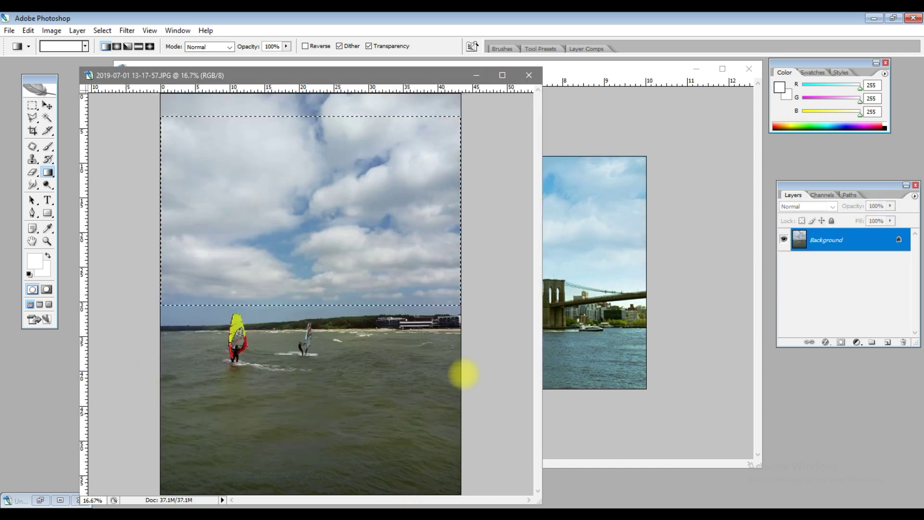
left_click(528, 78)
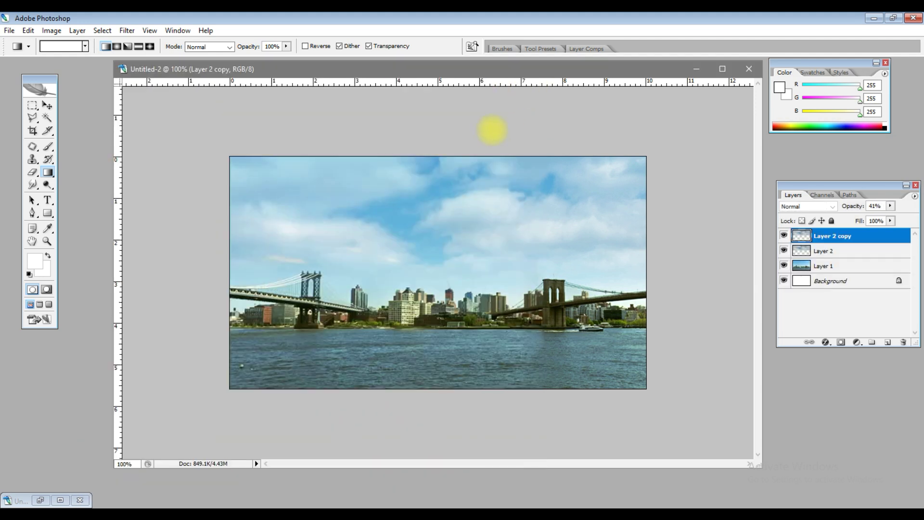
left_click(858, 268)
left_click_drag(887, 341, 886, 341)
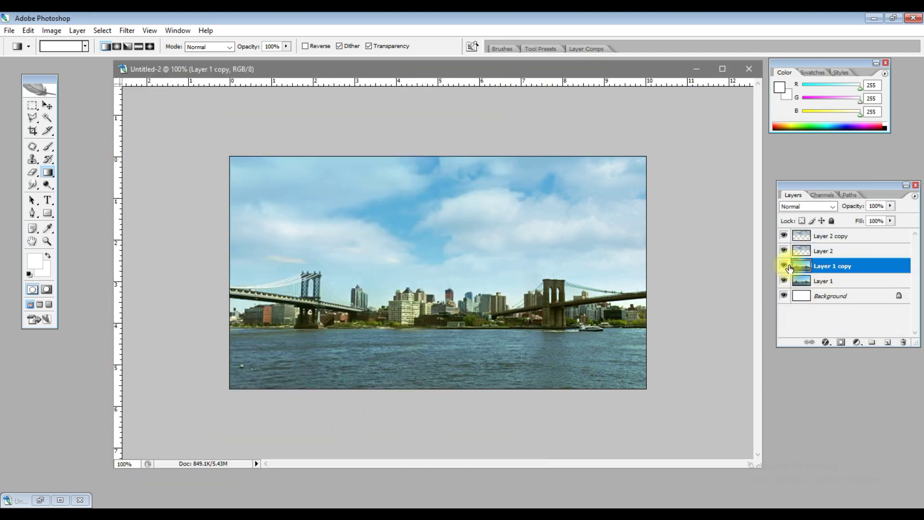
Merge Layer 2 copy, Layer 2 and Layer 1 copy into one layer, and toggle its visibility to compare with Layer 1
left_click(840, 237)
left_click(840, 267, "shift")
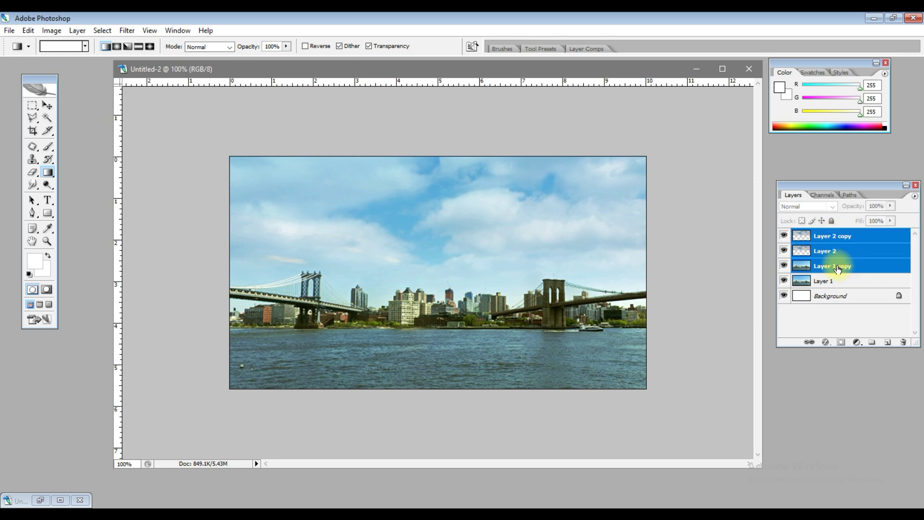
key("ctrl+e")
left_click(785, 237)
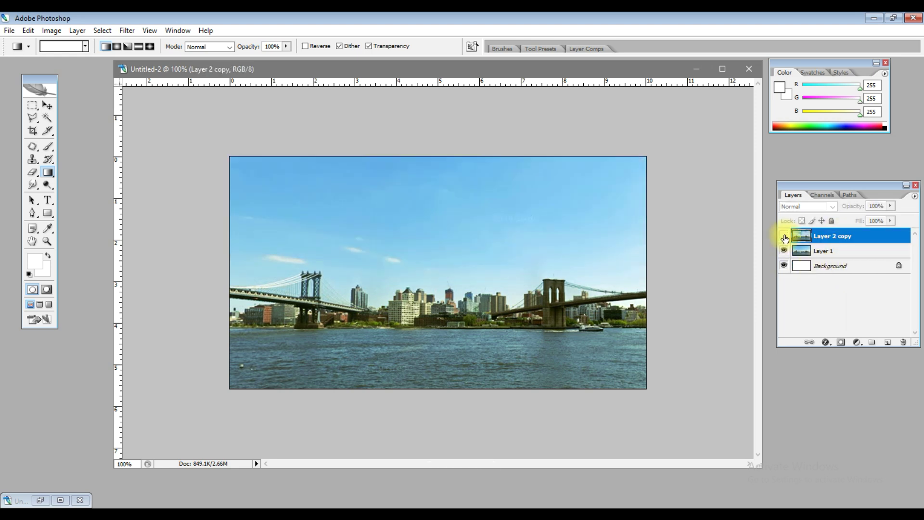
left_click(784, 237)
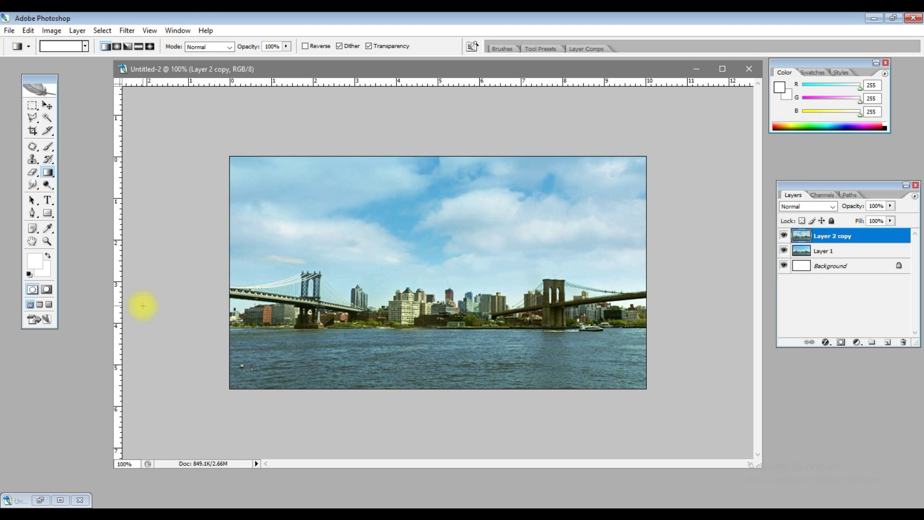
Inspect both bridges and the skyline of the merged composite up close
left_click(48, 240)
left_click_drag(268, 254, 390, 355)
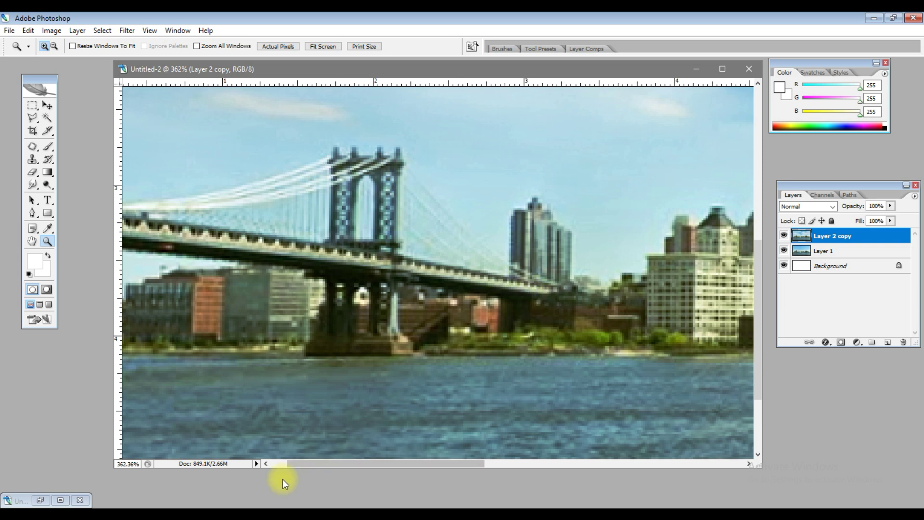
left_click_drag(313, 463, 553, 460)
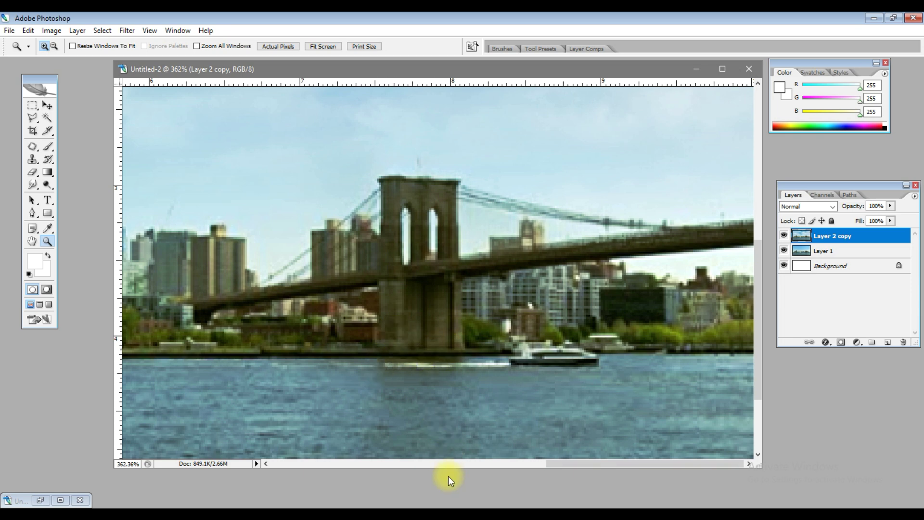
left_click_drag(586, 467, 475, 455)
key("ctrl+minus")
key("ctrl+minus")
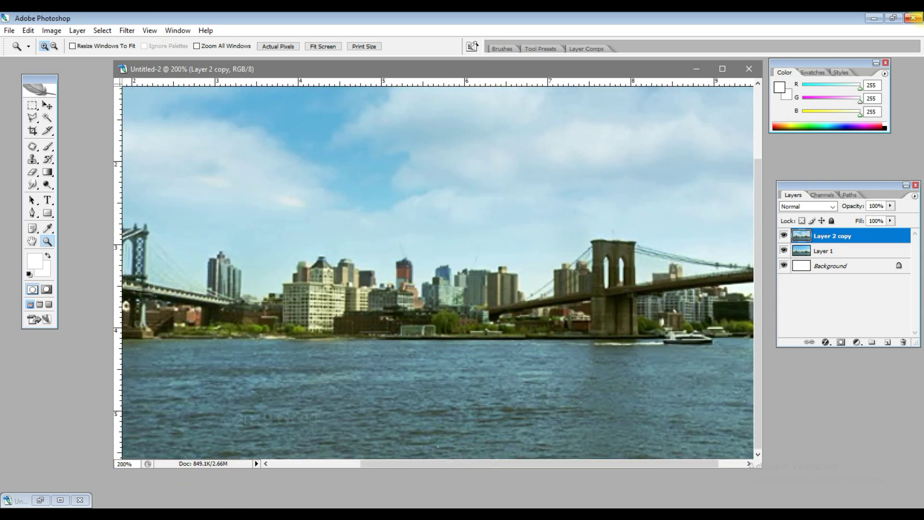
Switch to the Opera browser, look around the Street View scene, and search for "Бруклинский мост" in a new tab
left_click(874, 18)
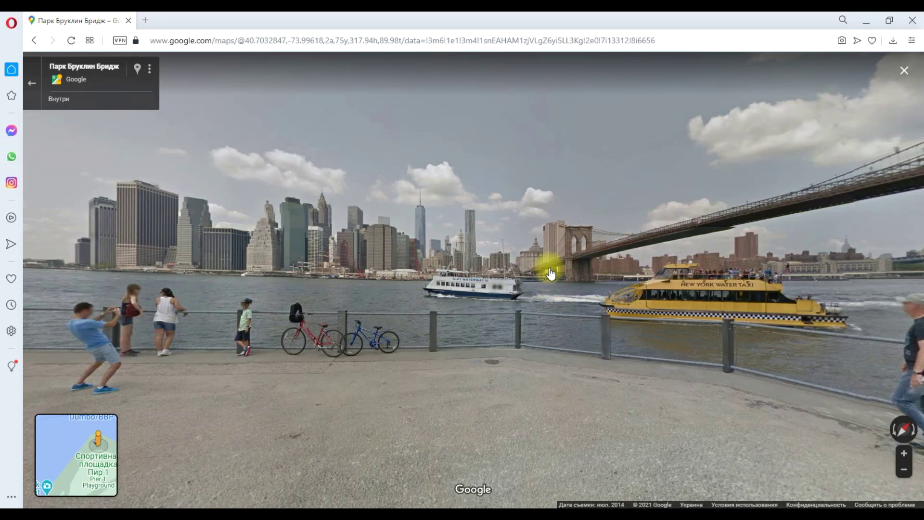
left_click_drag(528, 275, 356, 250)
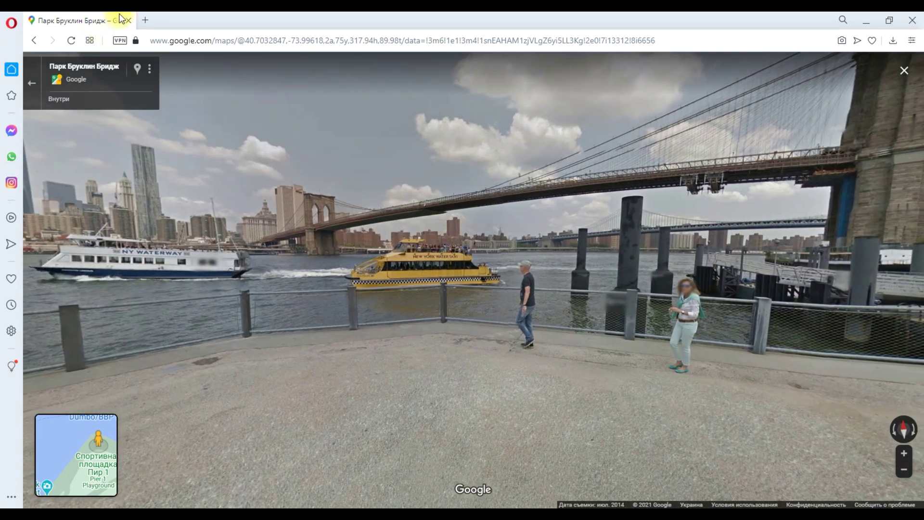
left_click(145, 20)
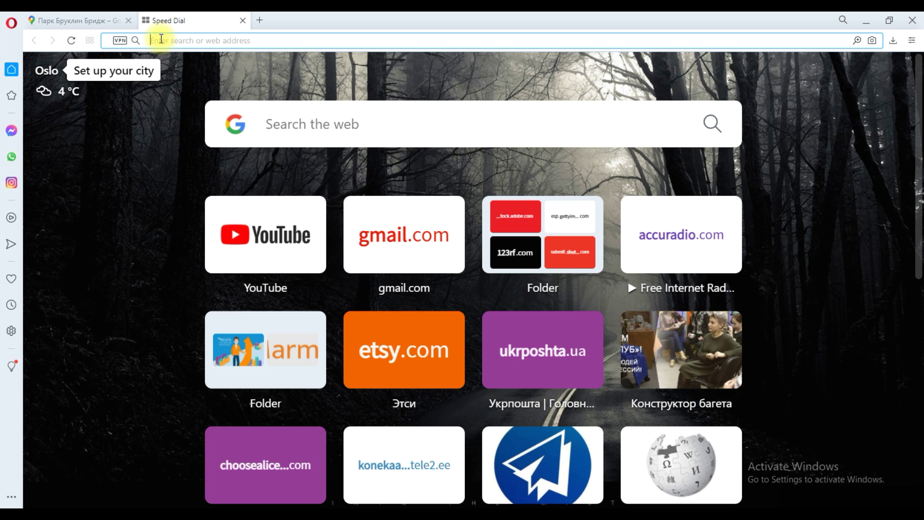
type("Брк")
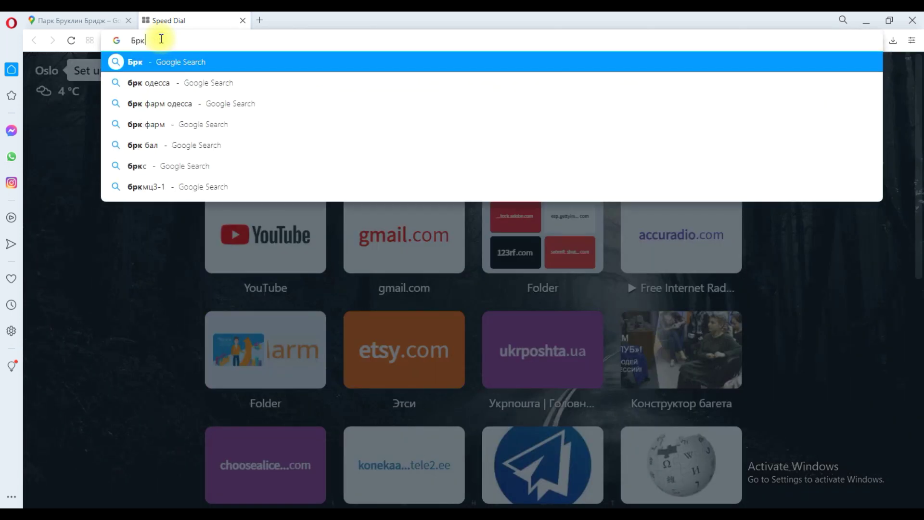
key("BackSpace")
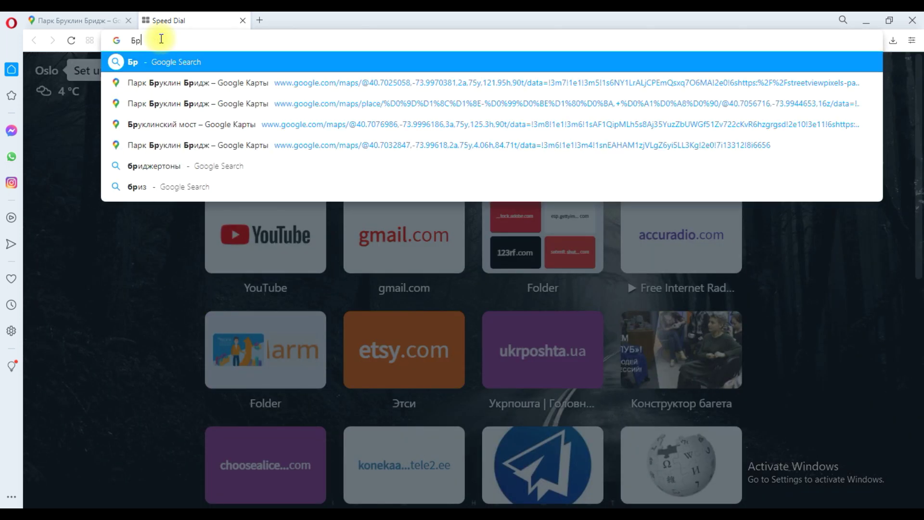
type("уклин")
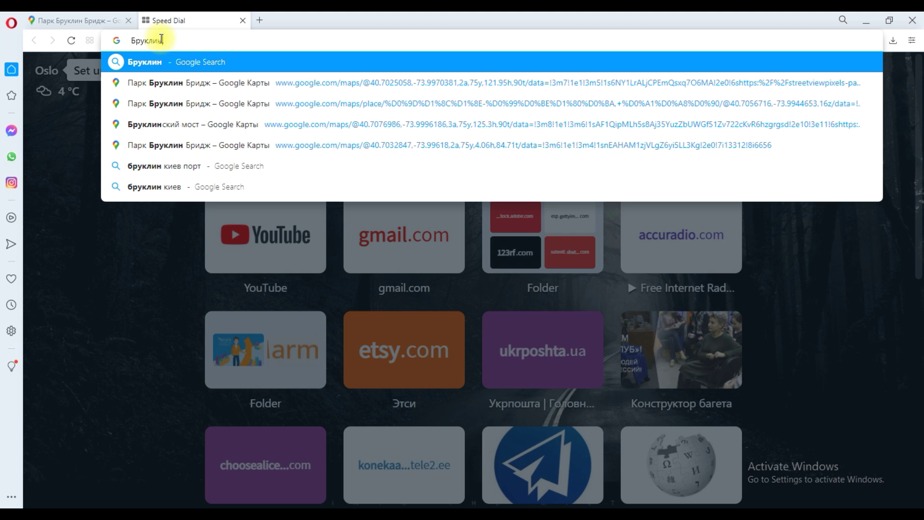
type("ский мост")
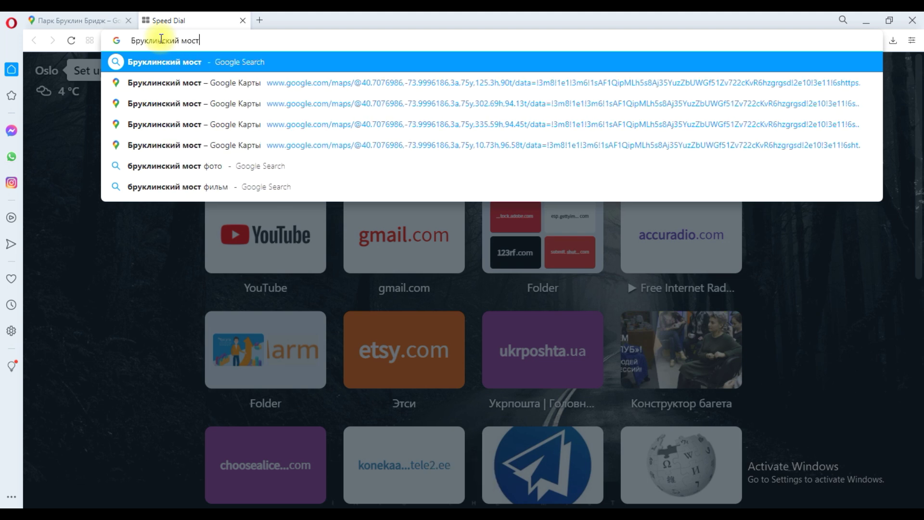
key("Return")
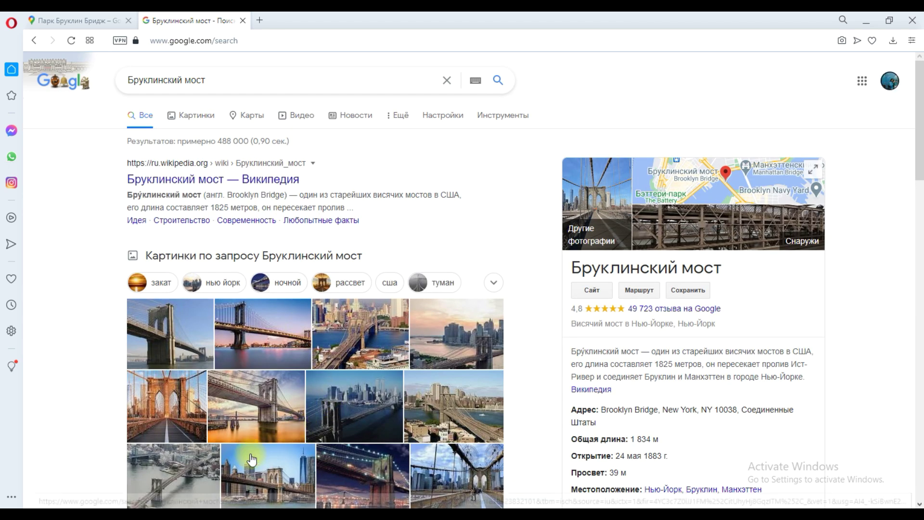
Open the image results for the bridge and visit the ForumDaily source page of the sunset Brooklyn Bridge photo
left_click(282, 435)
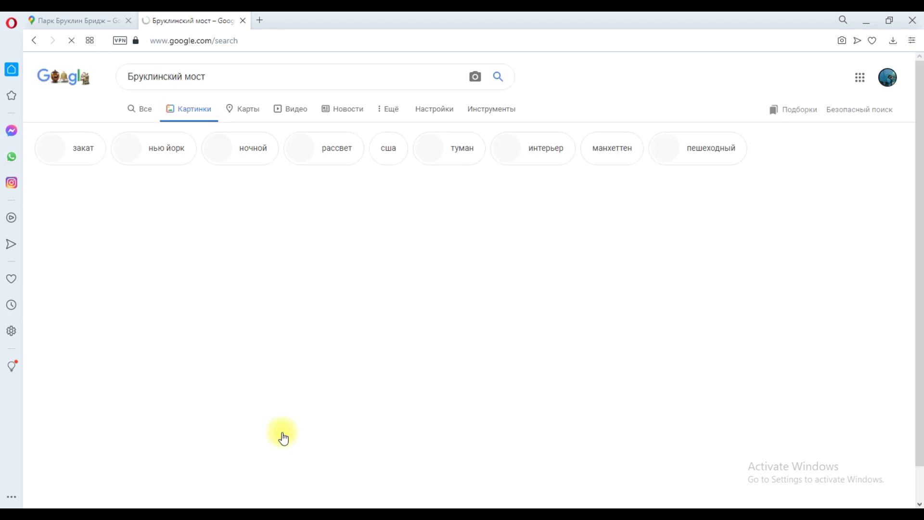
left_click(134, 236)
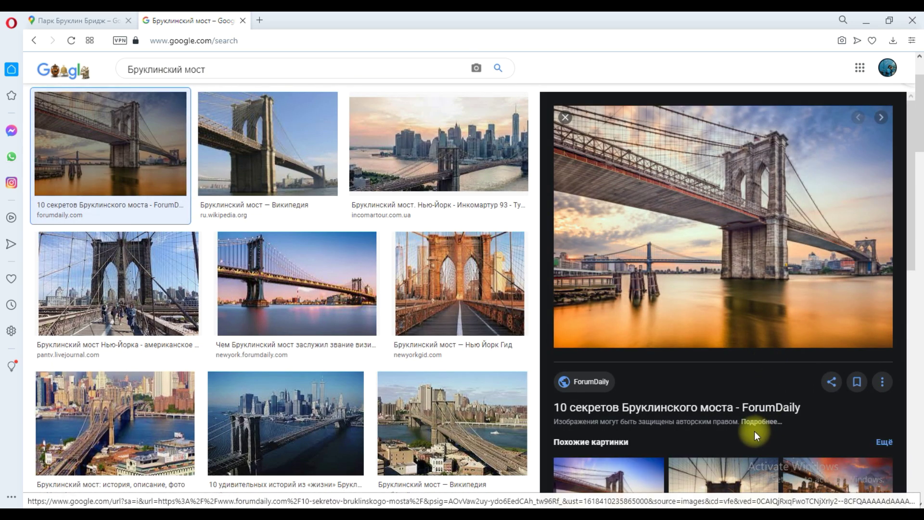
left_click(692, 315)
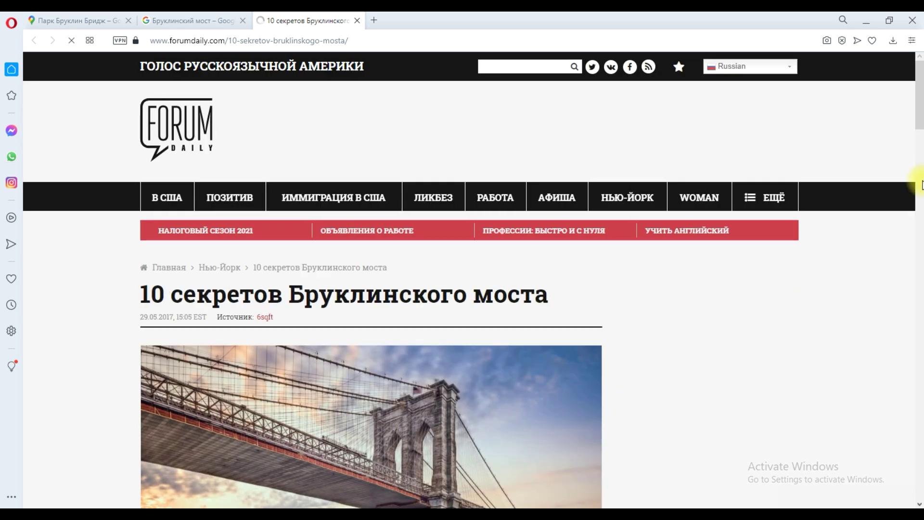
Dismiss the newsletter pop-up and examine the large Brooklyn Bridge photo in the article
left_click_drag(921, 118, 920, 159)
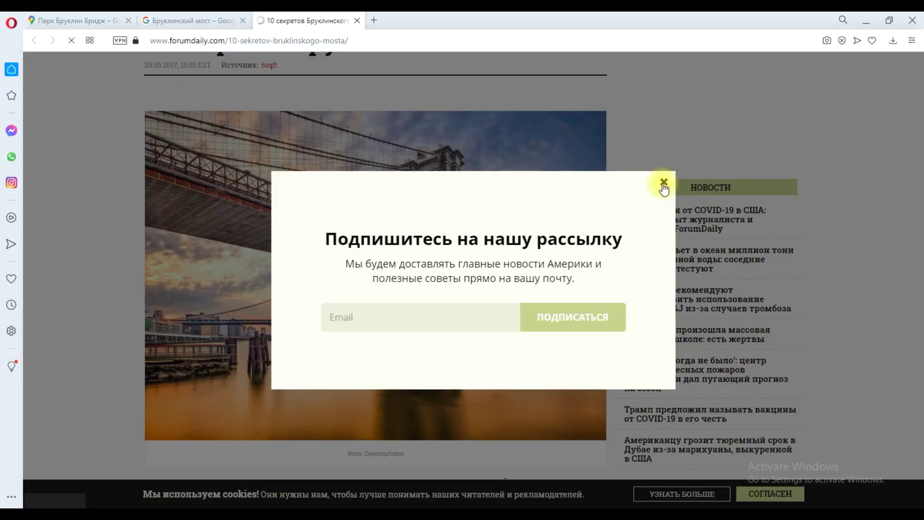
left_click(664, 184)
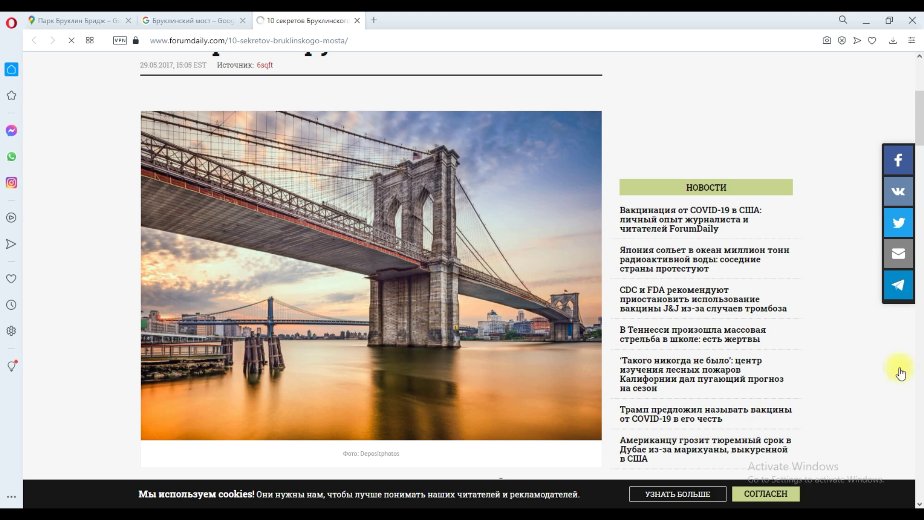
left_click_drag(920, 115, 906, 256)
left_click(921, 120)
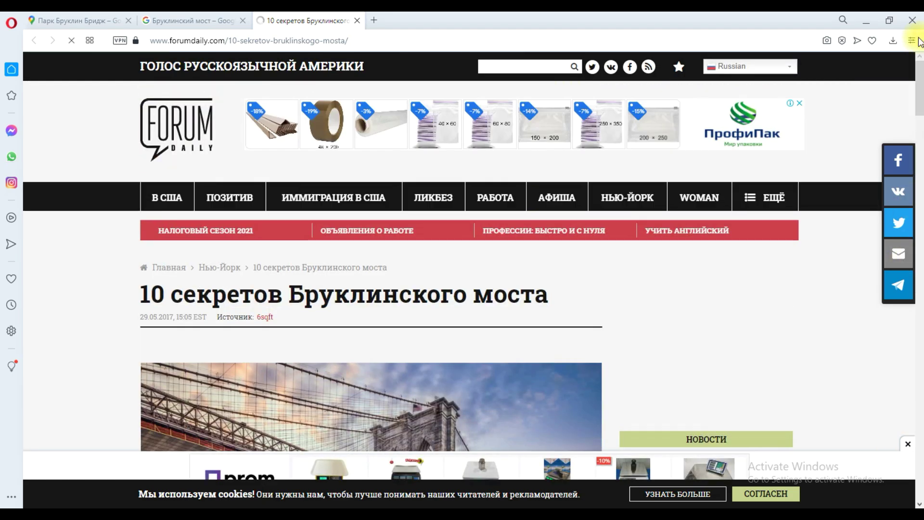
Return to Photoshop and view the whole bridge composite at 100%
left_click(871, 23)
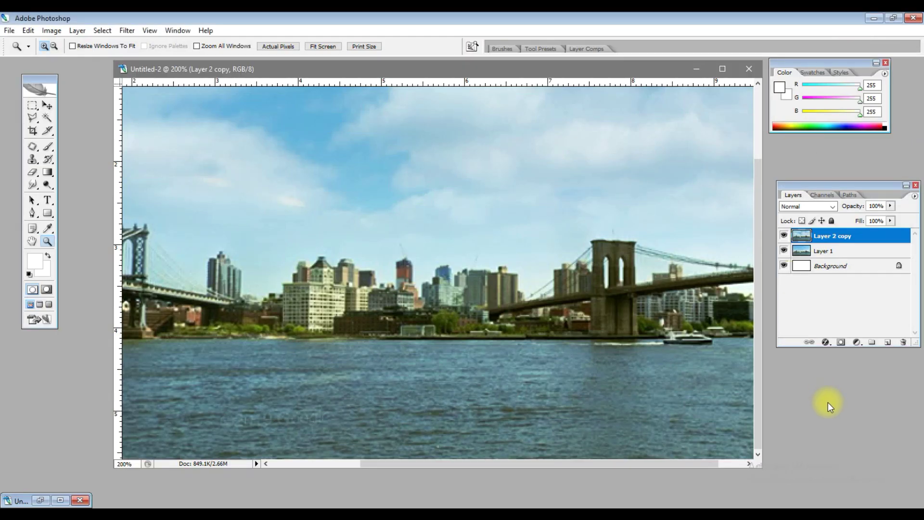
key("ctrl+minus")
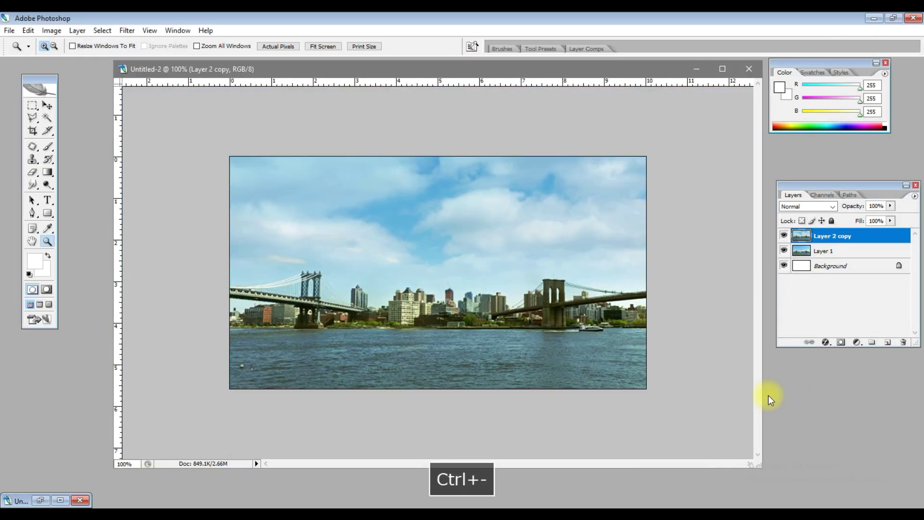